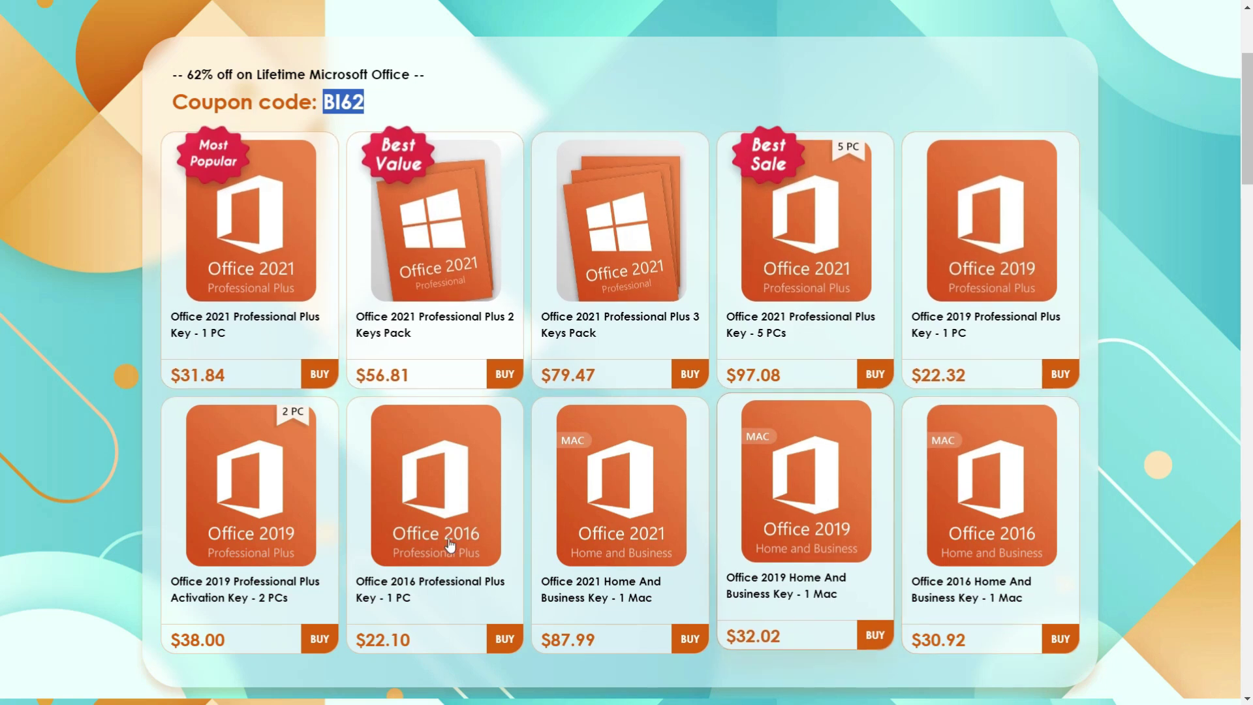
left_click_drag(1248, 145, 1248, 347)
left_click_drag(2, 347, 1241, 188)
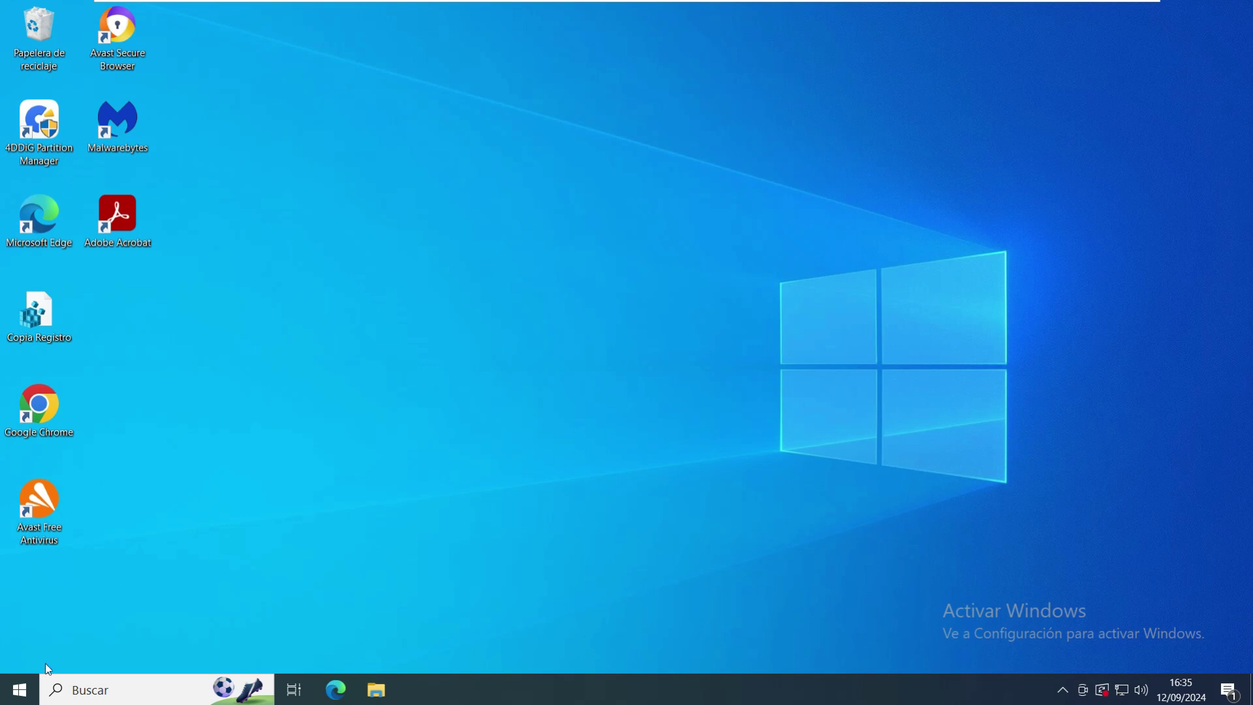
- Open the Inicio page for startup apps in the Aplicaciones section of Windows Configuración
left_click(19, 689)
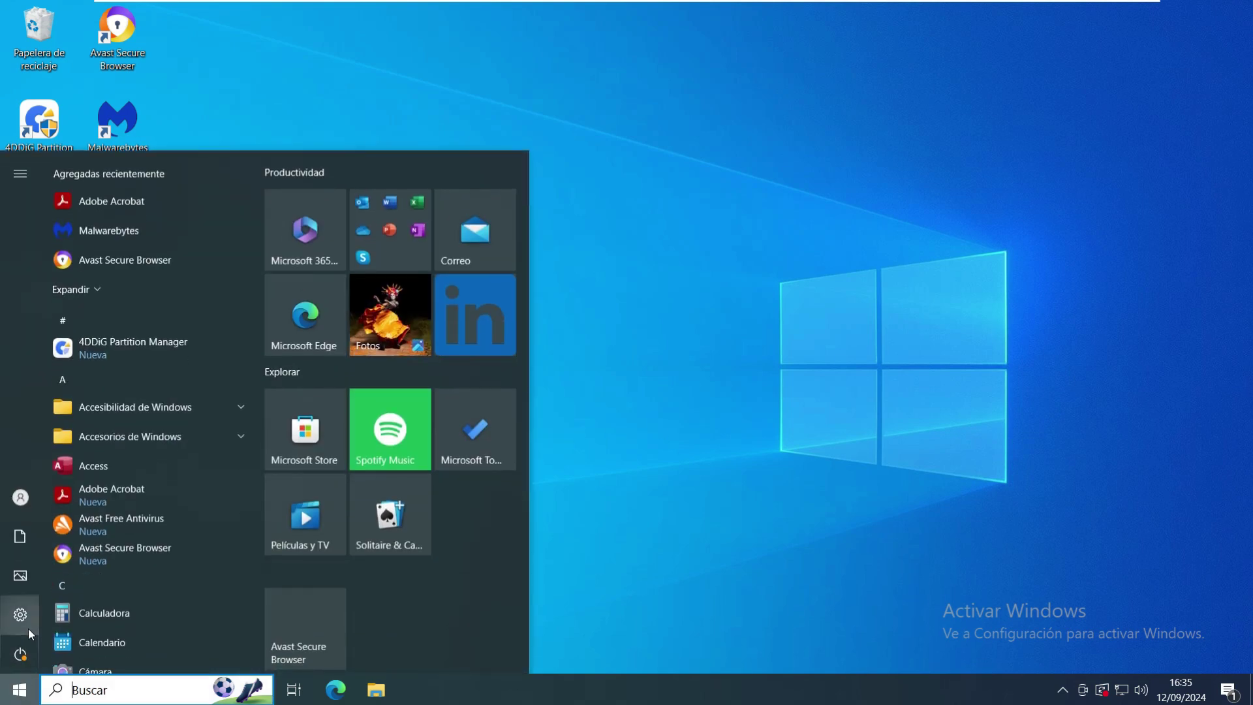
left_click(60, 617)
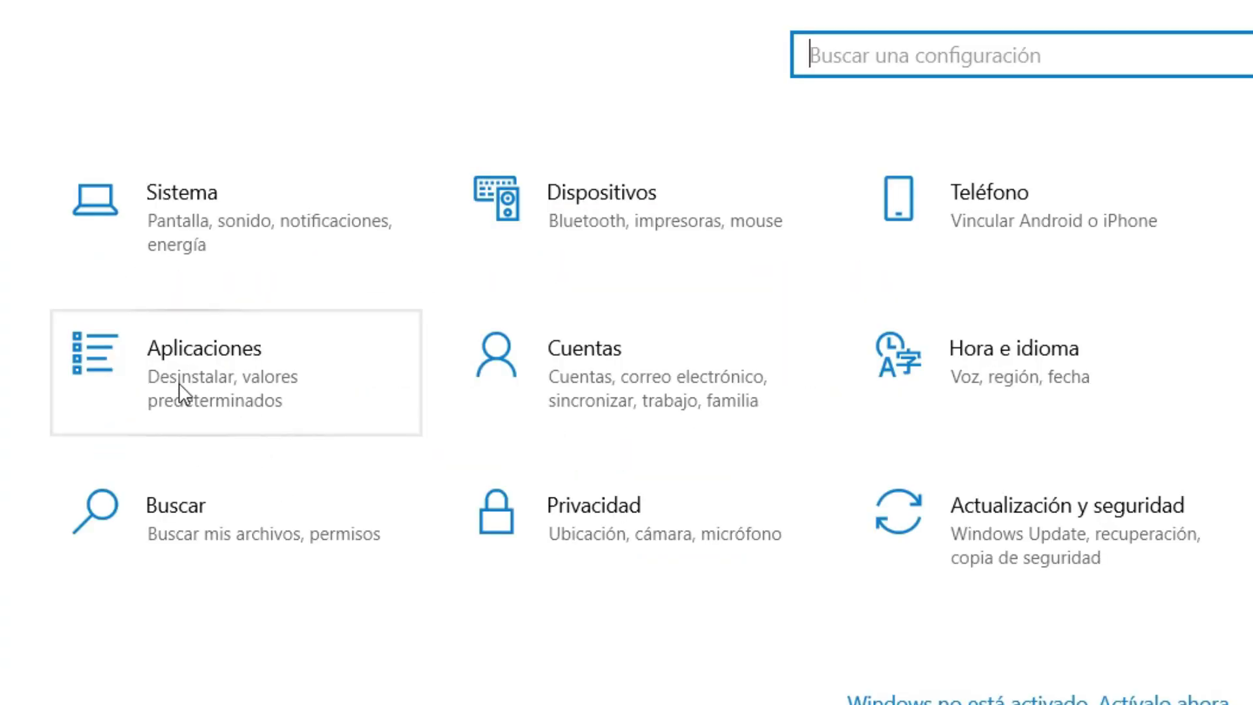
left_click(244, 371)
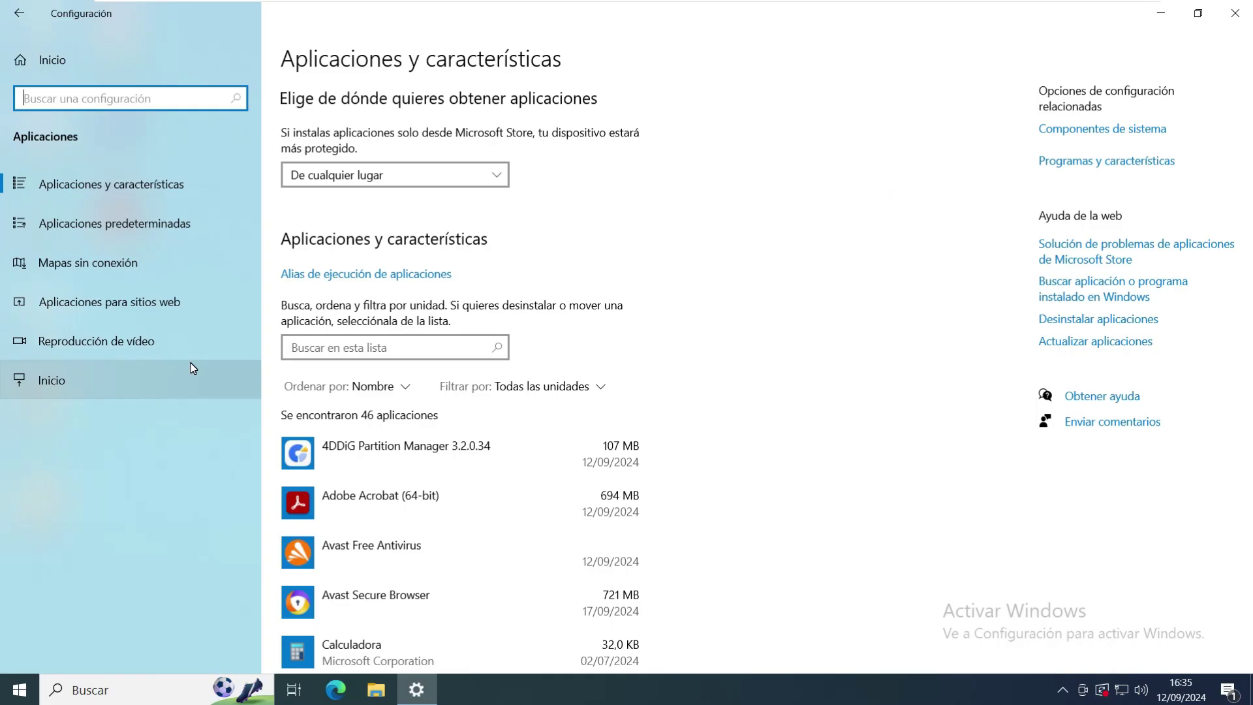
left_click(101, 382)
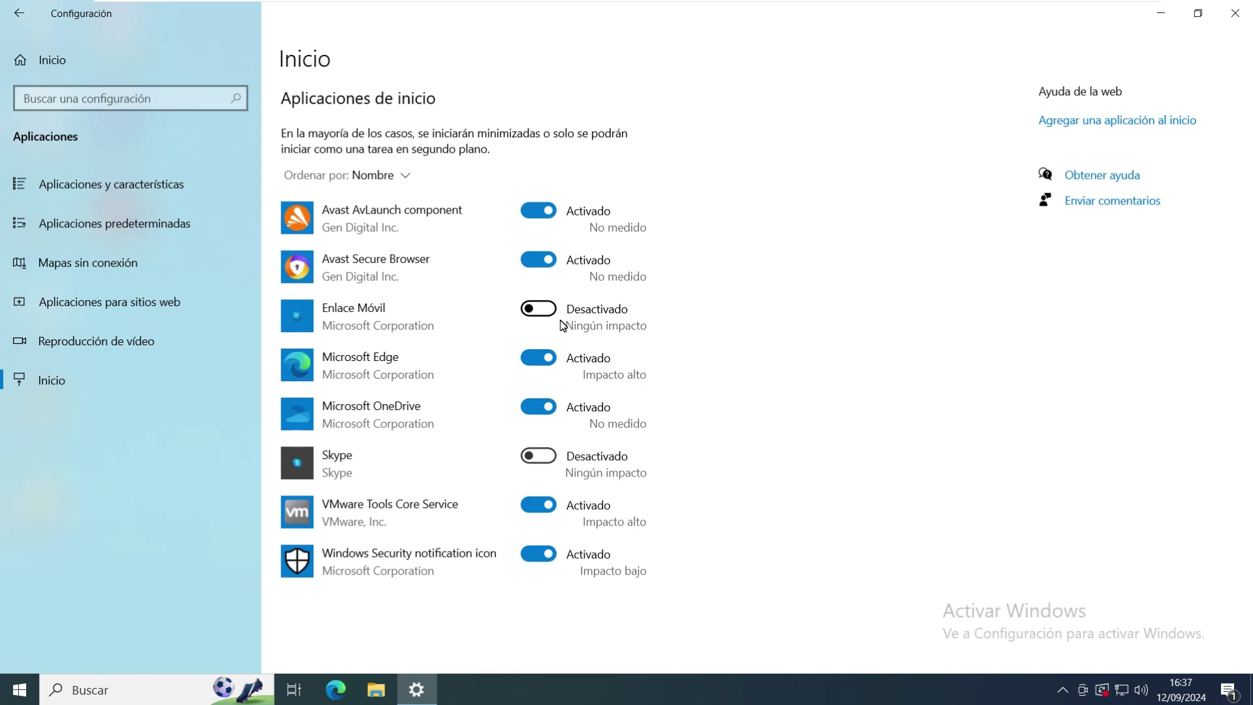
- Disable automatic startup for Microsoft Edge, Avast Secure Browser, Microsoft OneDrive and VMware Tools Core Service
left_click(537, 357)
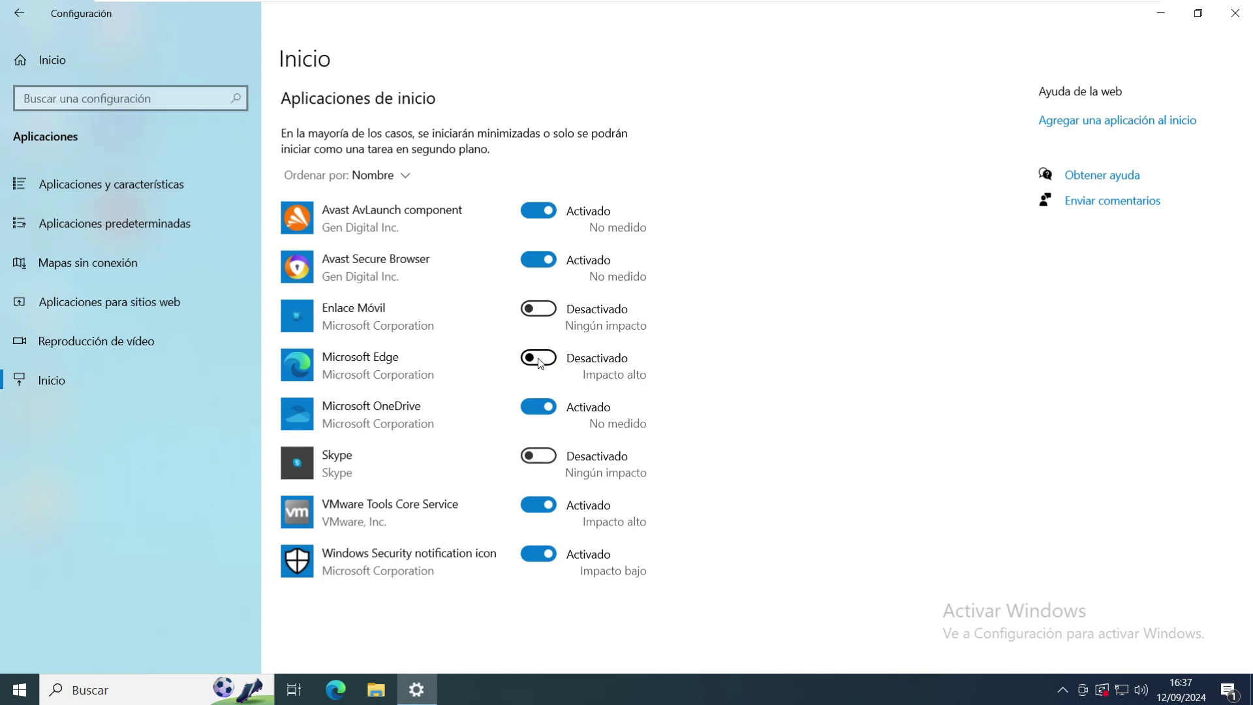
left_click(536, 260)
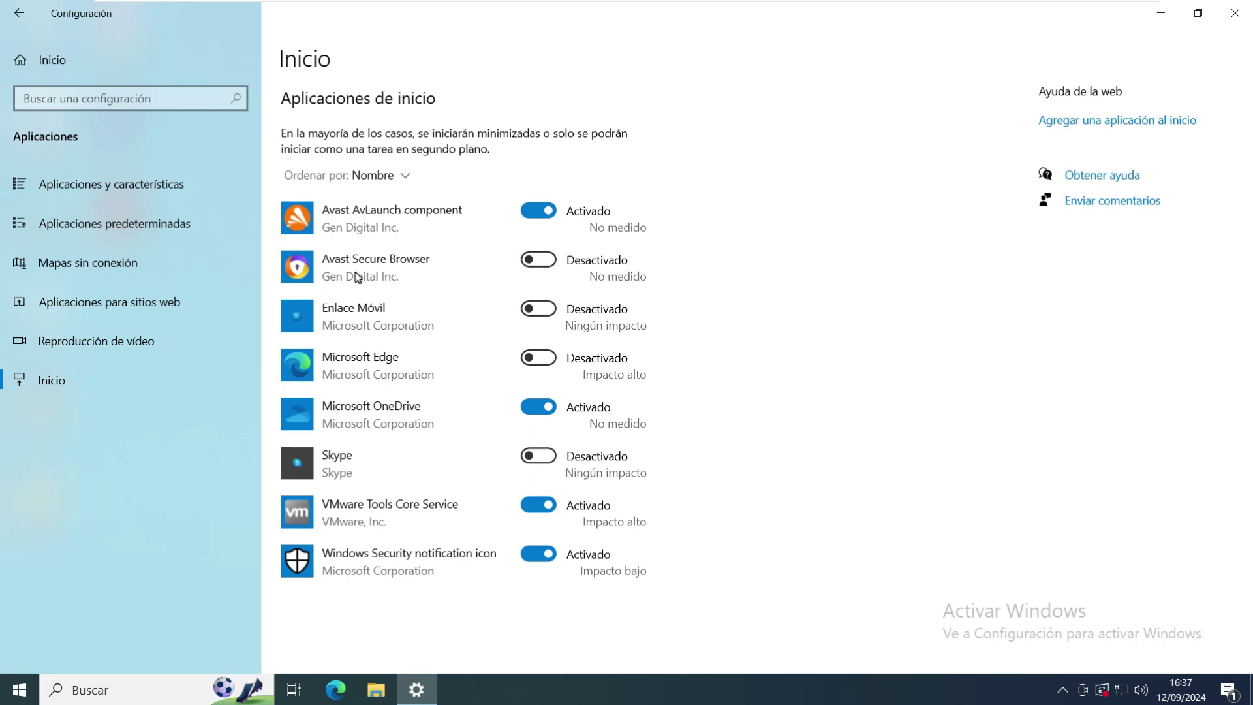
left_click(533, 410)
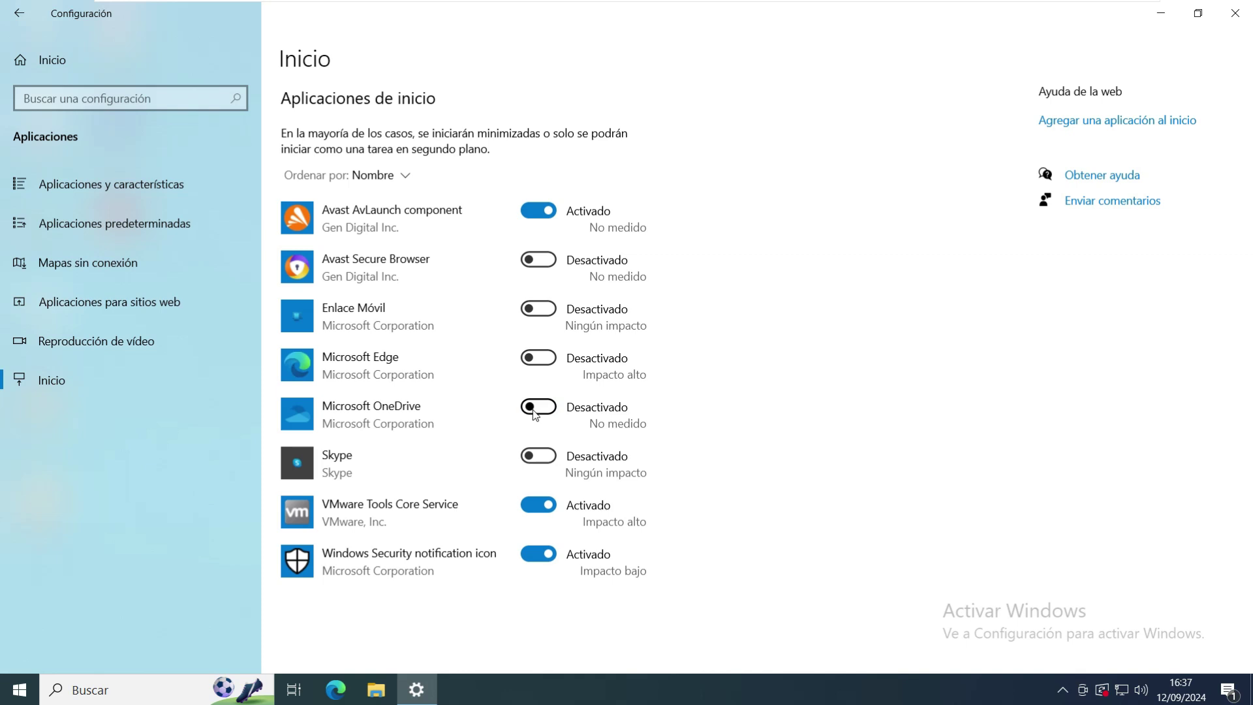
left_click(540, 507)
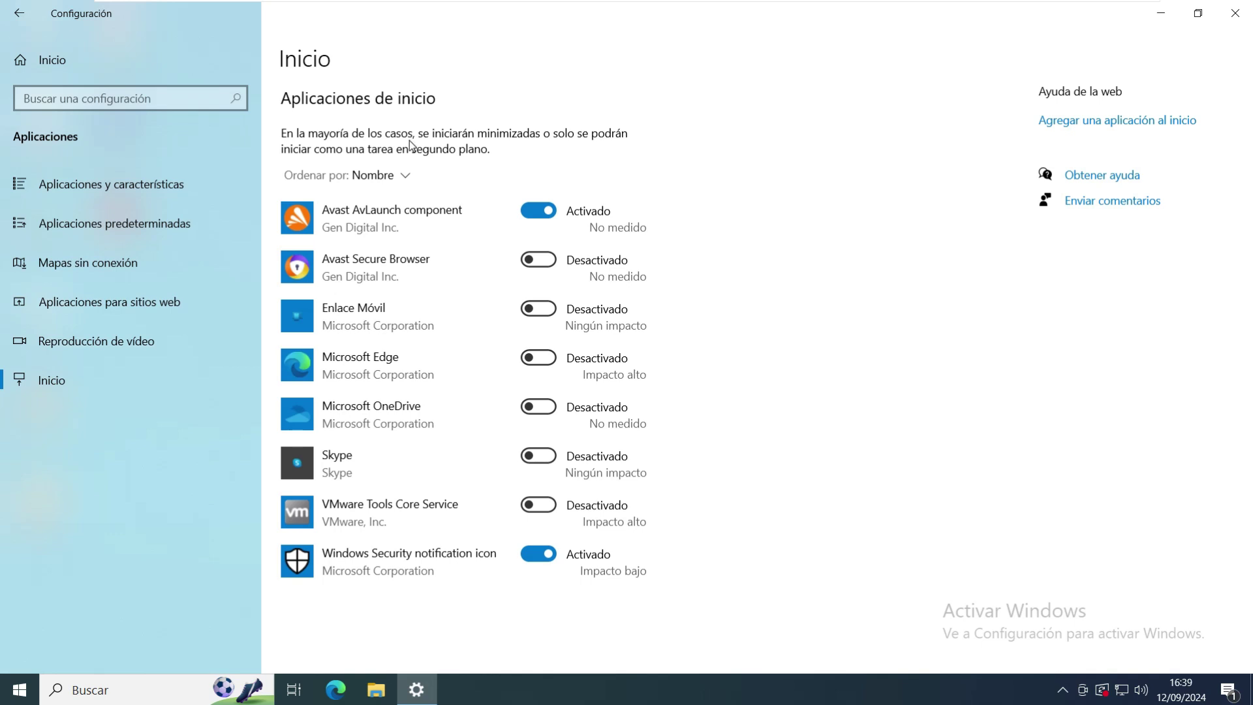
- Review the installed programs in Aplicaciones y características to find ones that are not needed
left_click(190, 191)
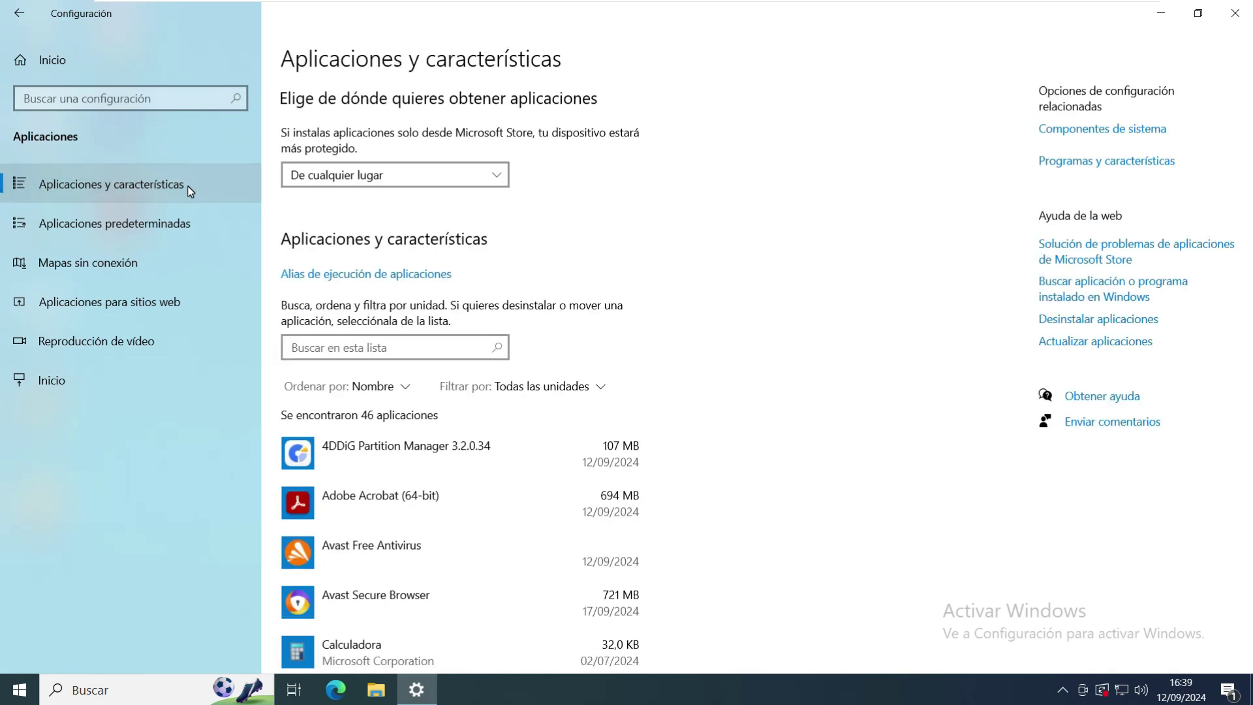
scroll(539, 280, "down", 4)
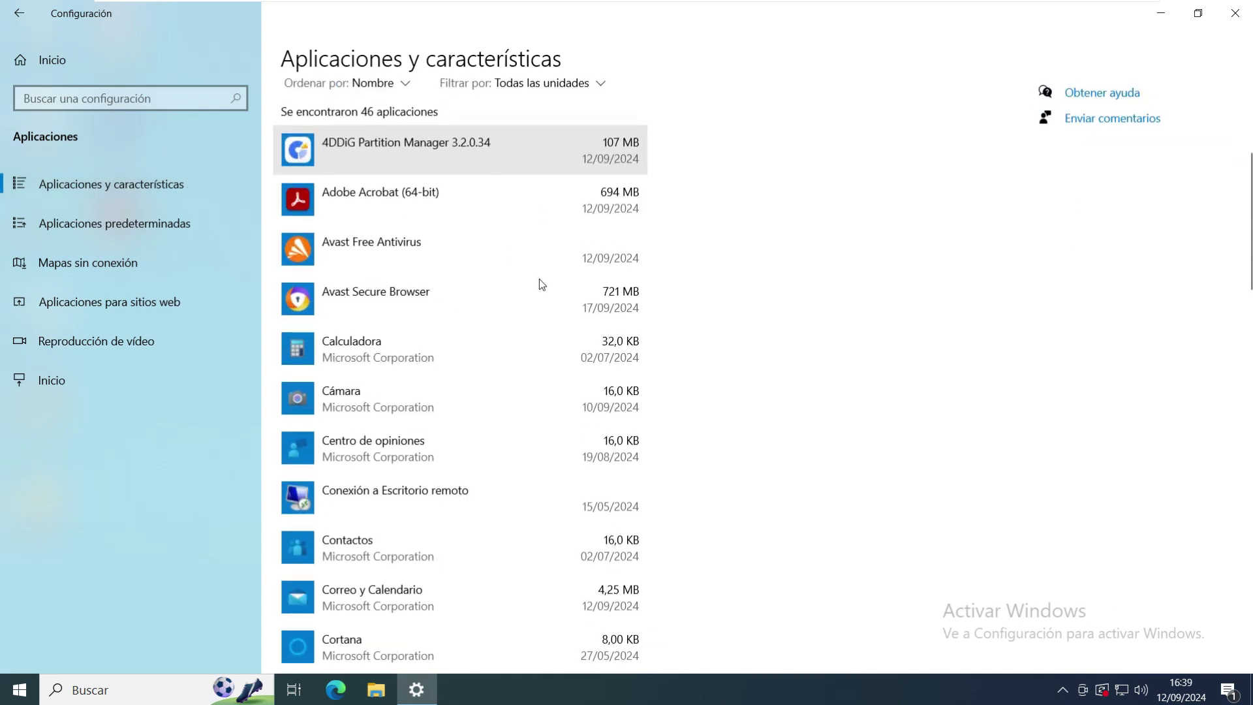
scroll(539, 279, "up", 4)
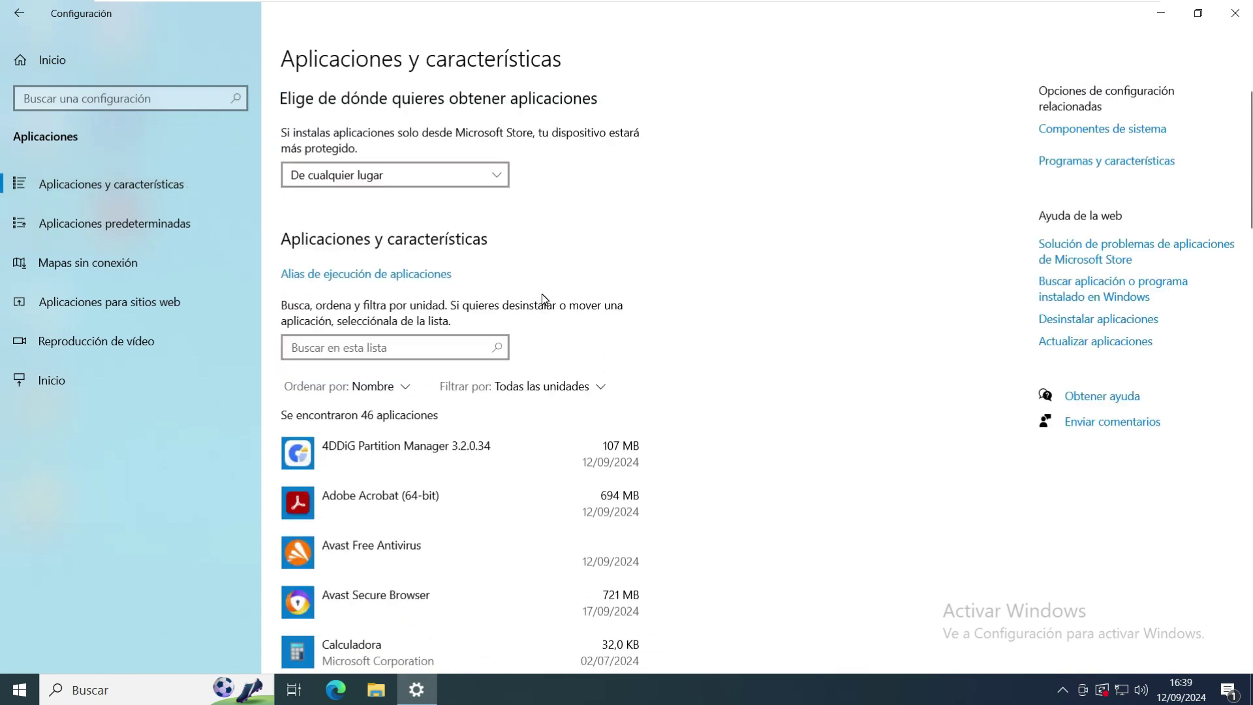
scroll(542, 294, "down", 3)
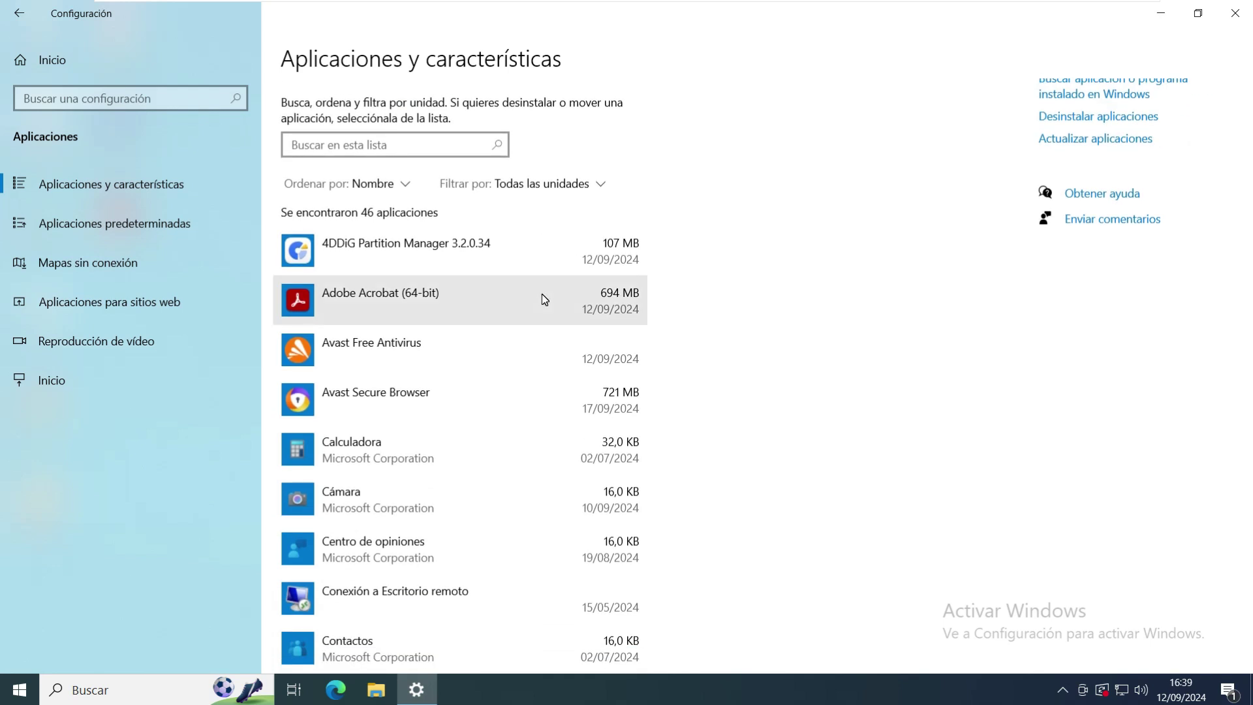
scroll(542, 294, "down", 4)
scroll(542, 294, "down", 4)
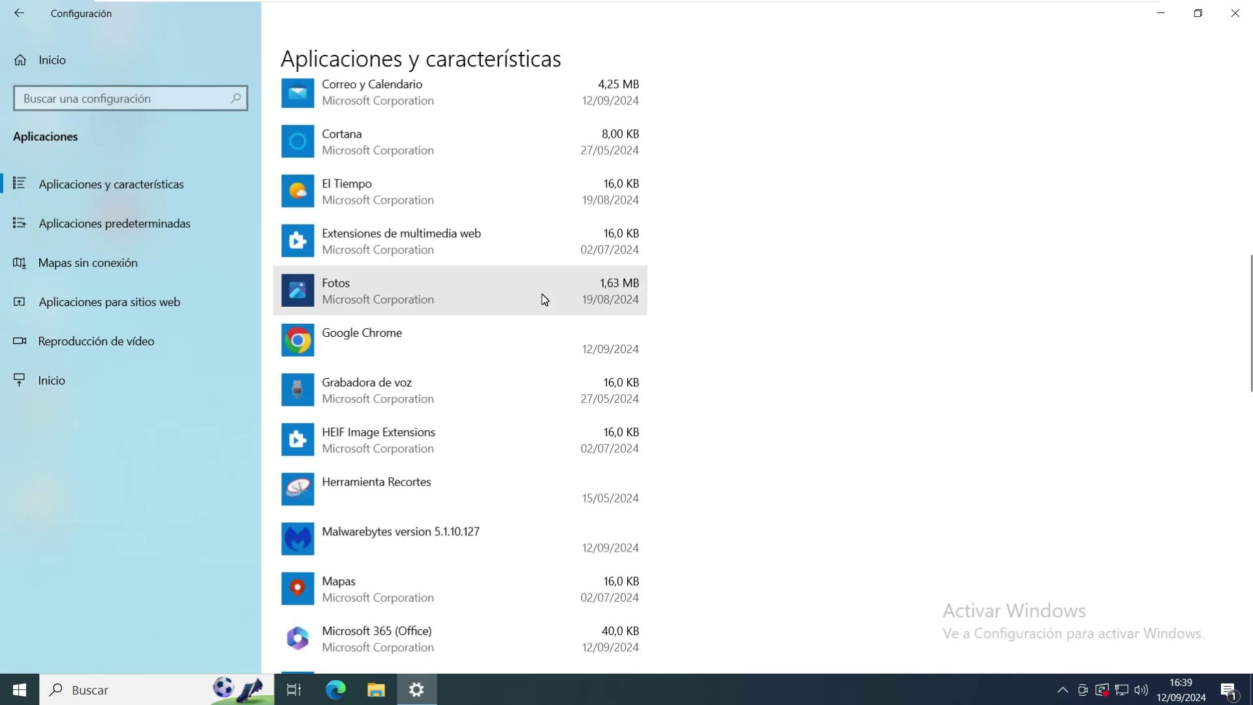
scroll(542, 294, "down", 7)
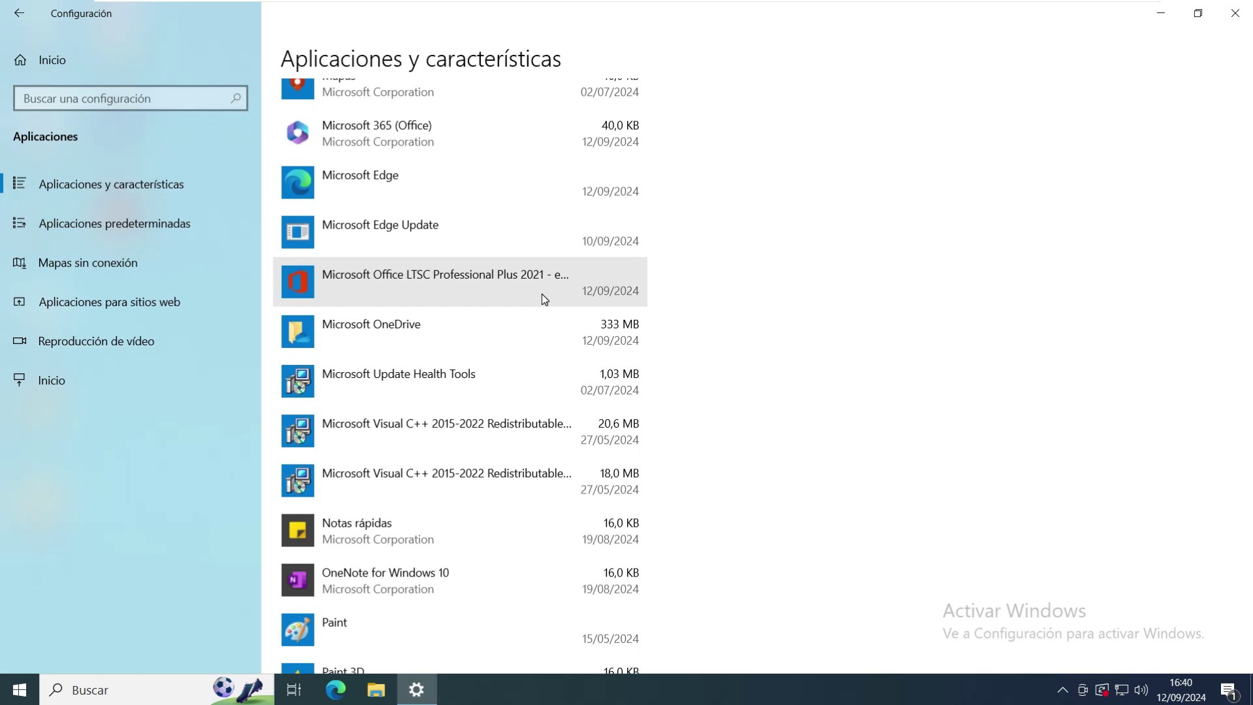
scroll(541, 294, "down", 4)
scroll(541, 294, "down", 3)
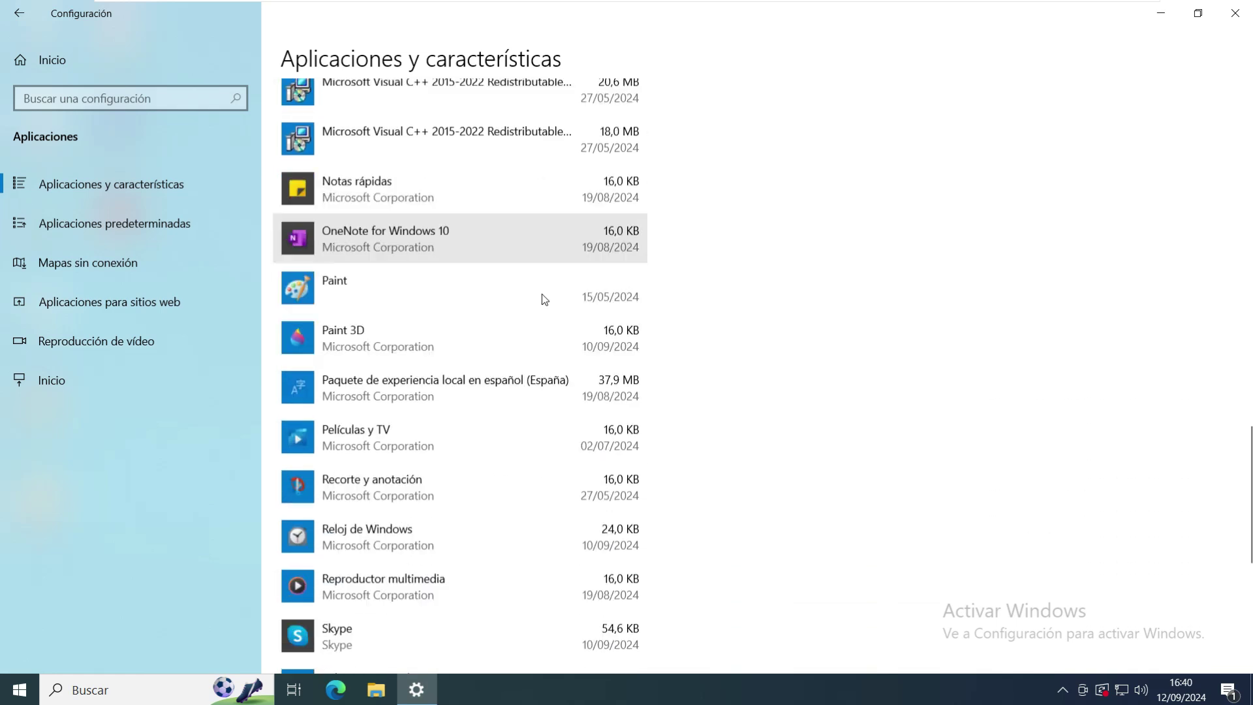
scroll(542, 294, "down", 6)
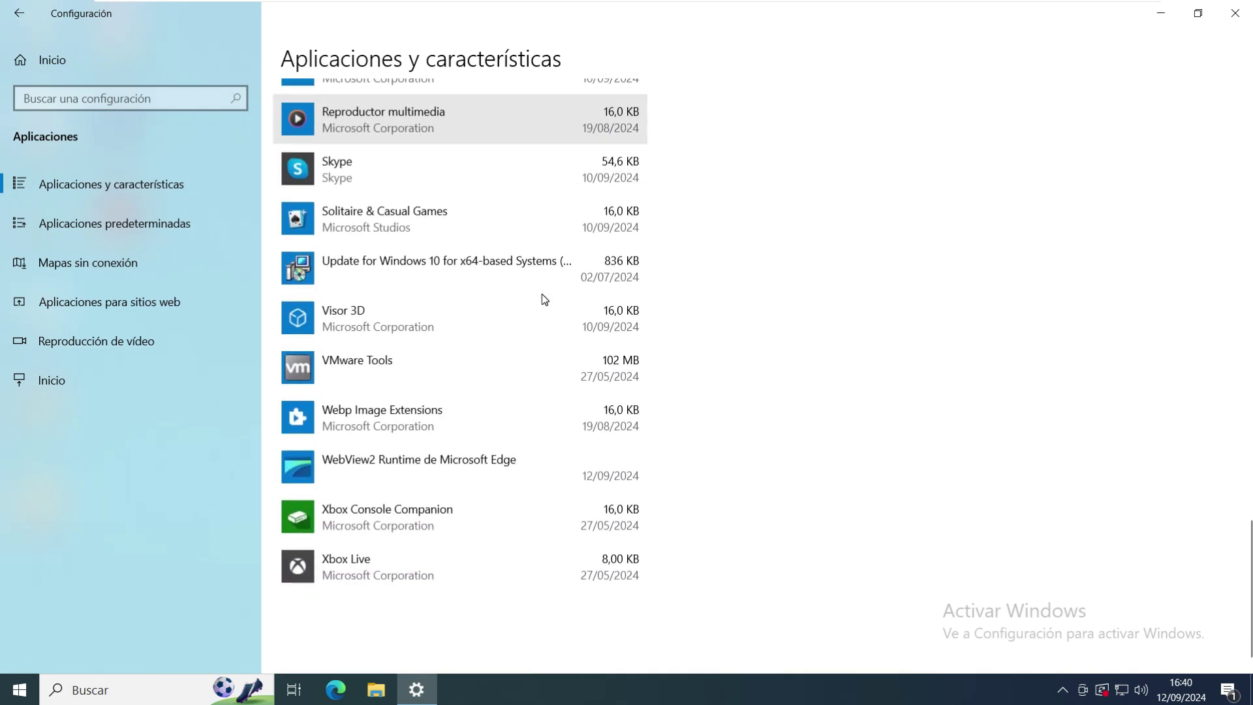
scroll(541, 293, "up", 4)
scroll(542, 294, "up", 6)
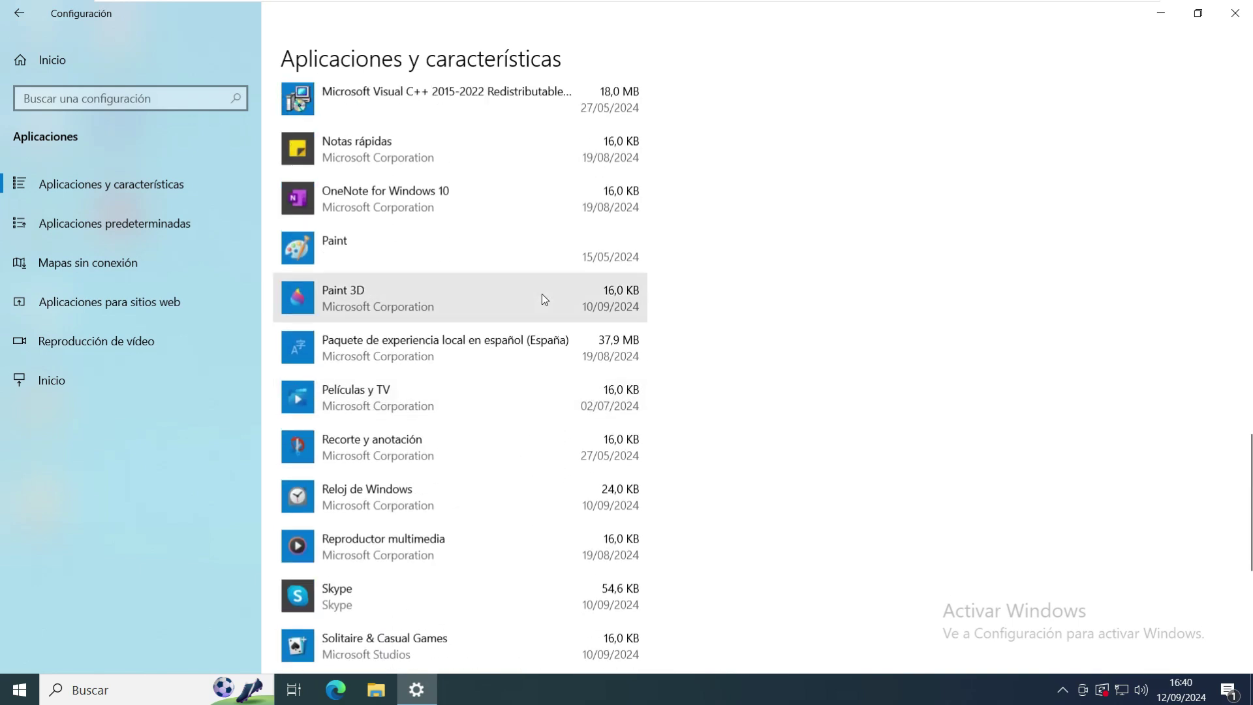
scroll(542, 293, "up", 5)
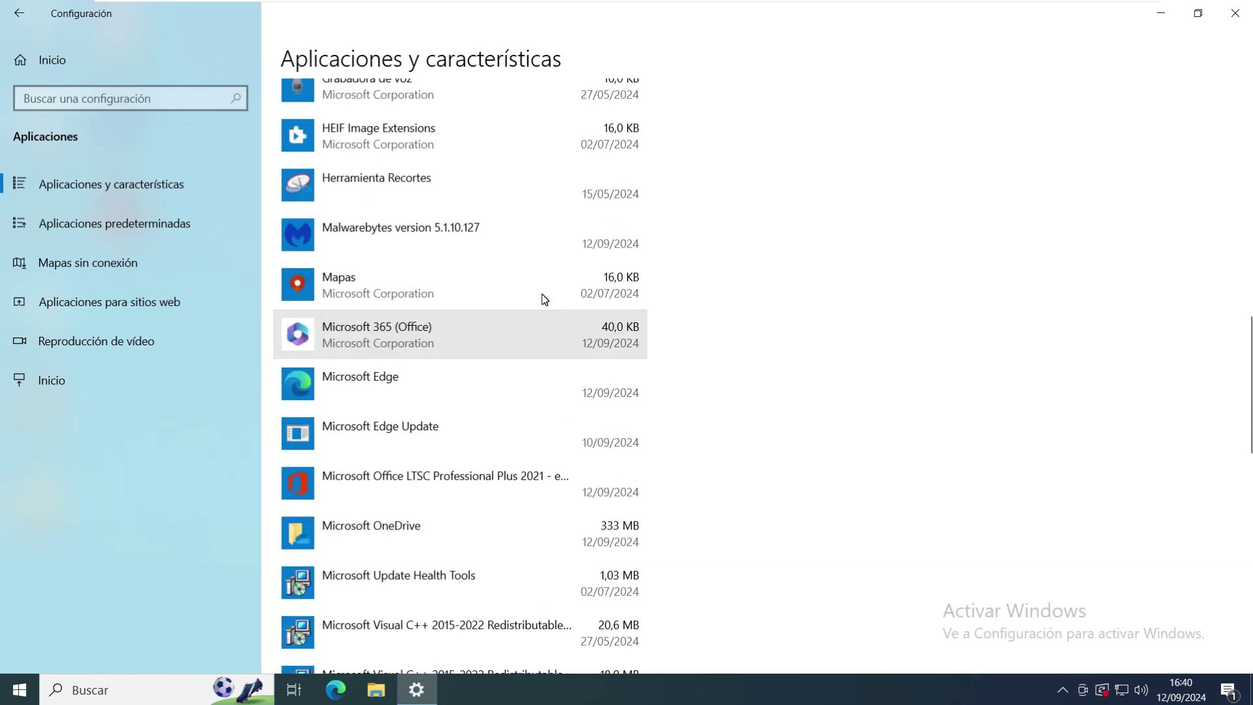
scroll(541, 294, "up", 4)
scroll(541, 293, "up", 6)
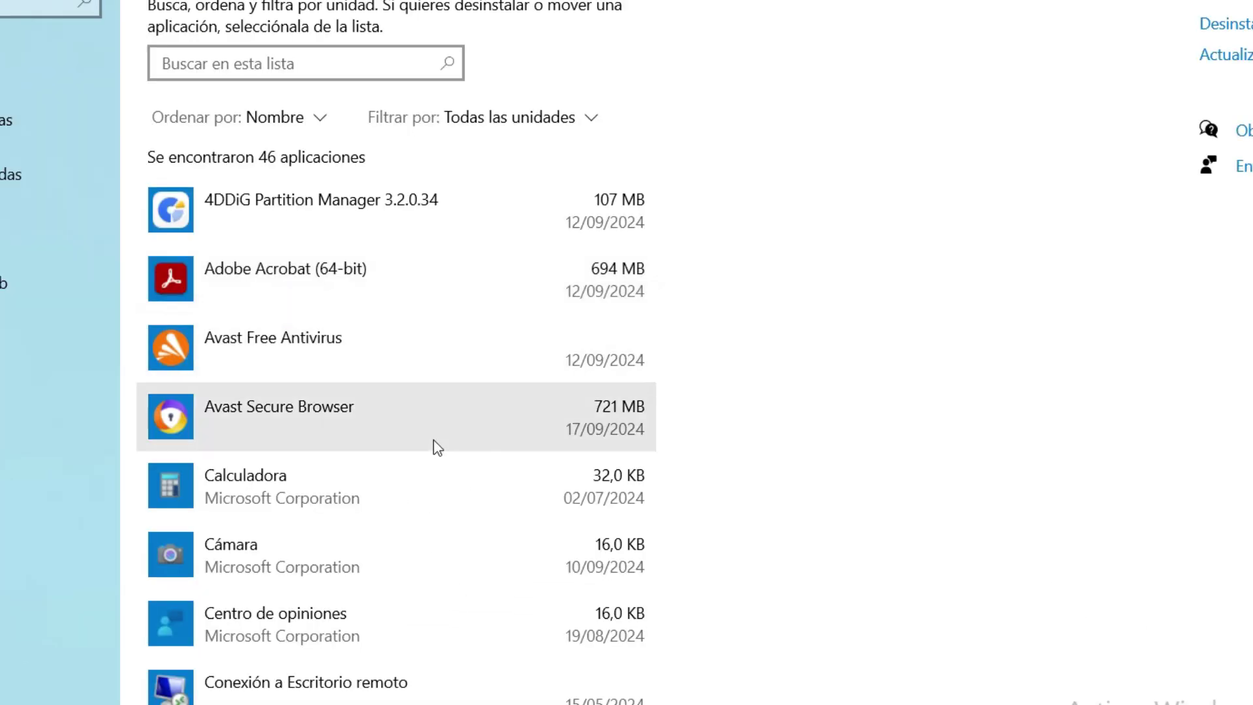
scroll(406, 496, "down", 2)
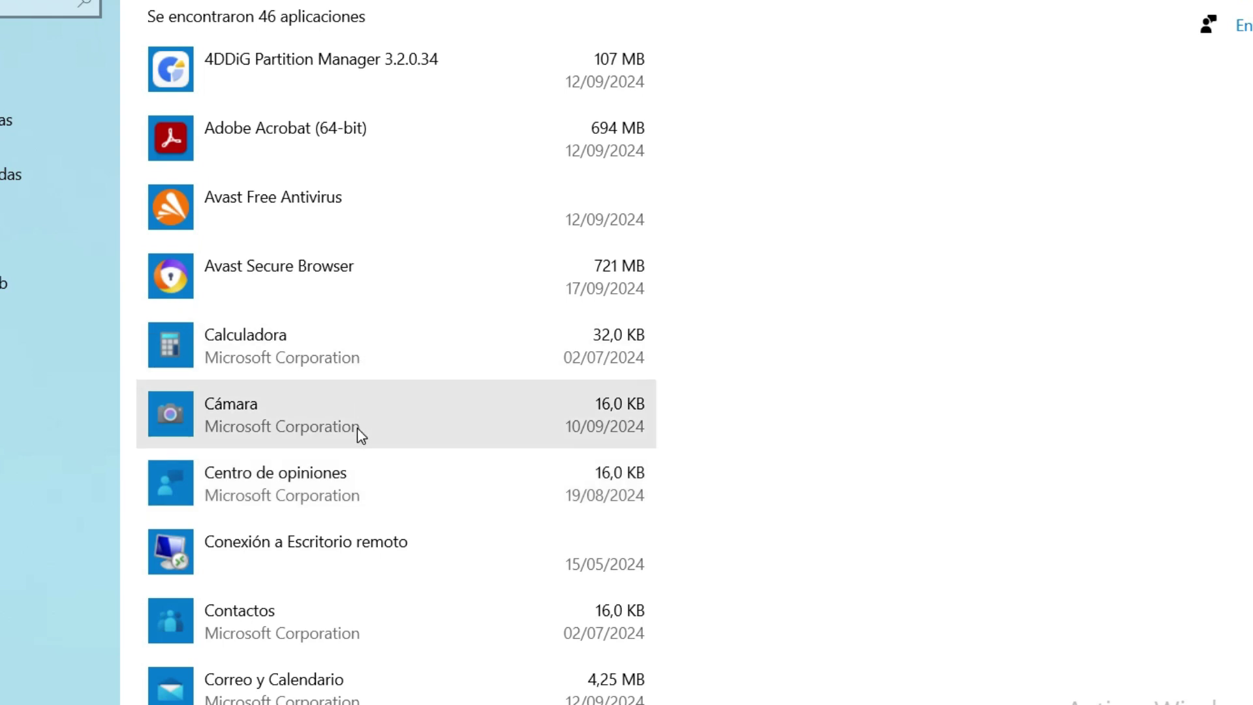
scroll(375, 490, "down", 4)
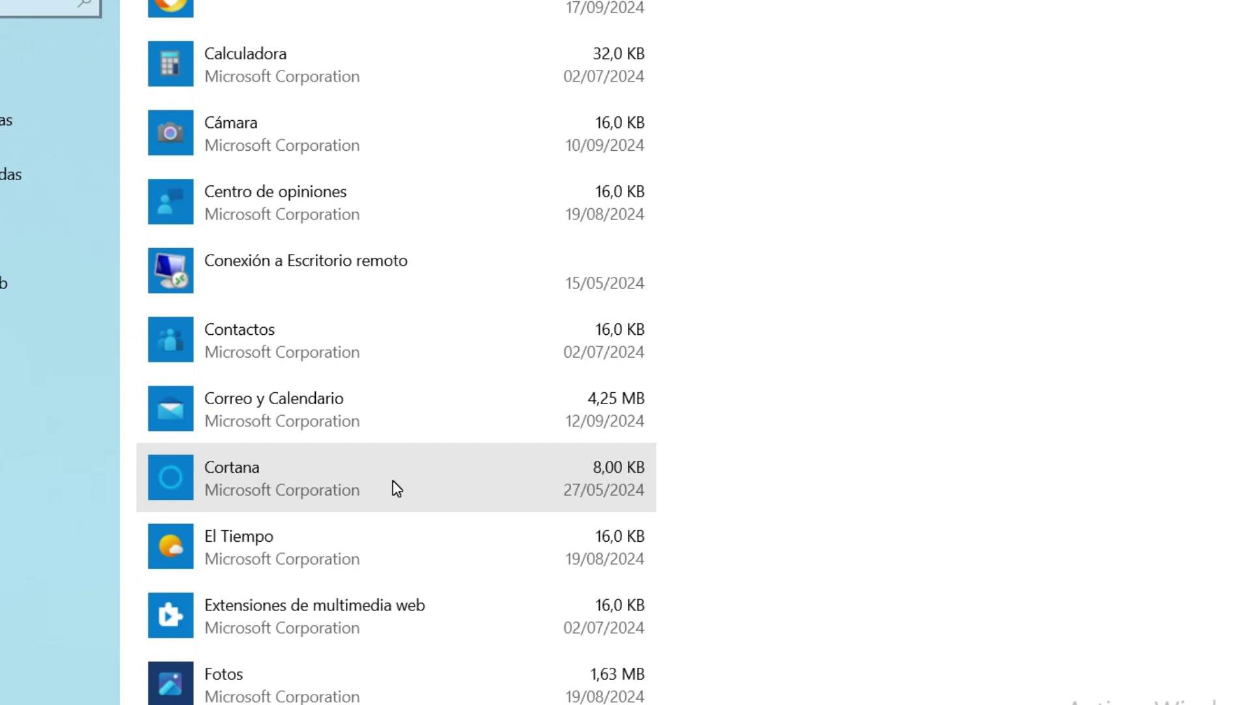
scroll(396, 488, "down", 4)
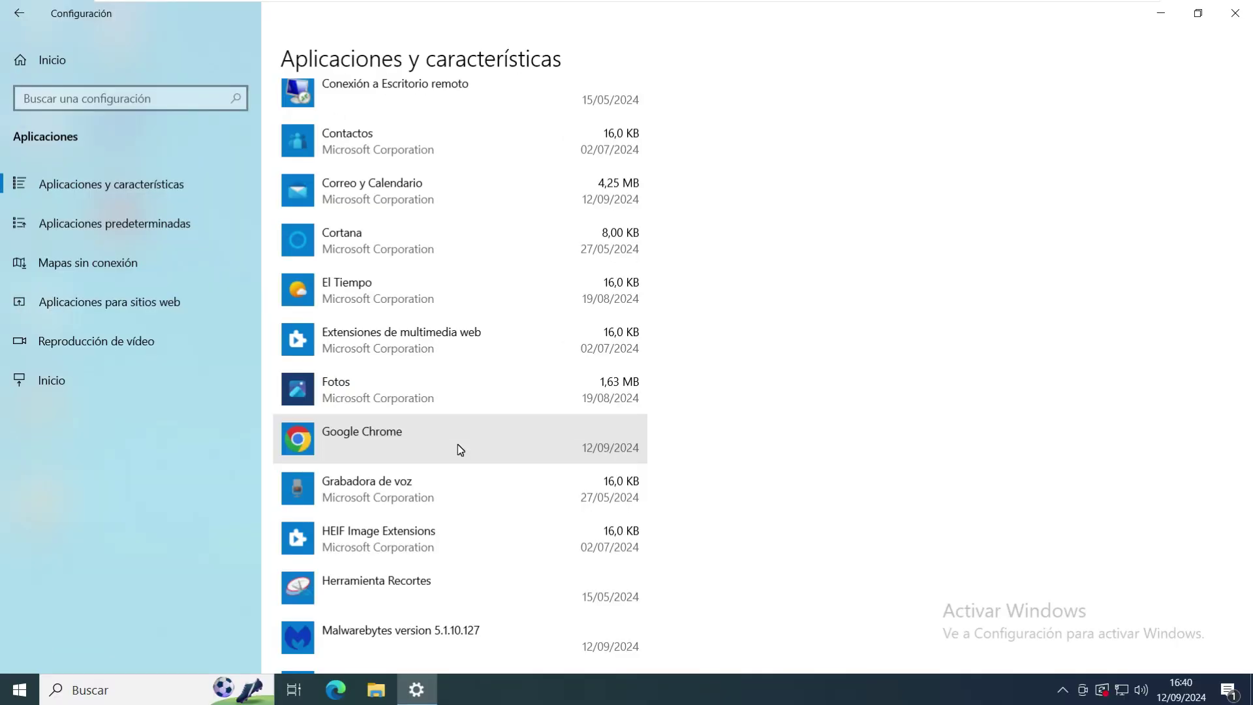
- Uninstall Avast Secure Browser together with its browsing data, allowing its setup program to make changes to the device
scroll(458, 447, "up", 10)
scroll(496, 451, "down", 3)
scroll(541, 449, "down", 3)
left_click(421, 197)
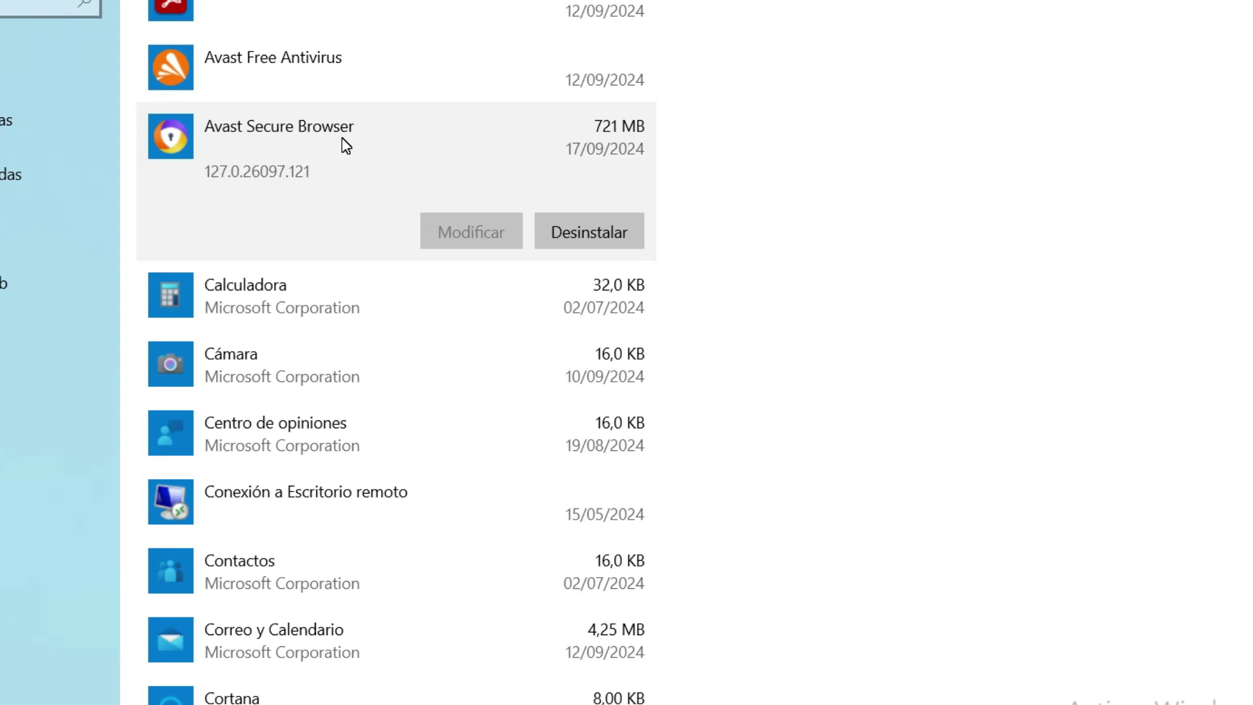
left_click(577, 234)
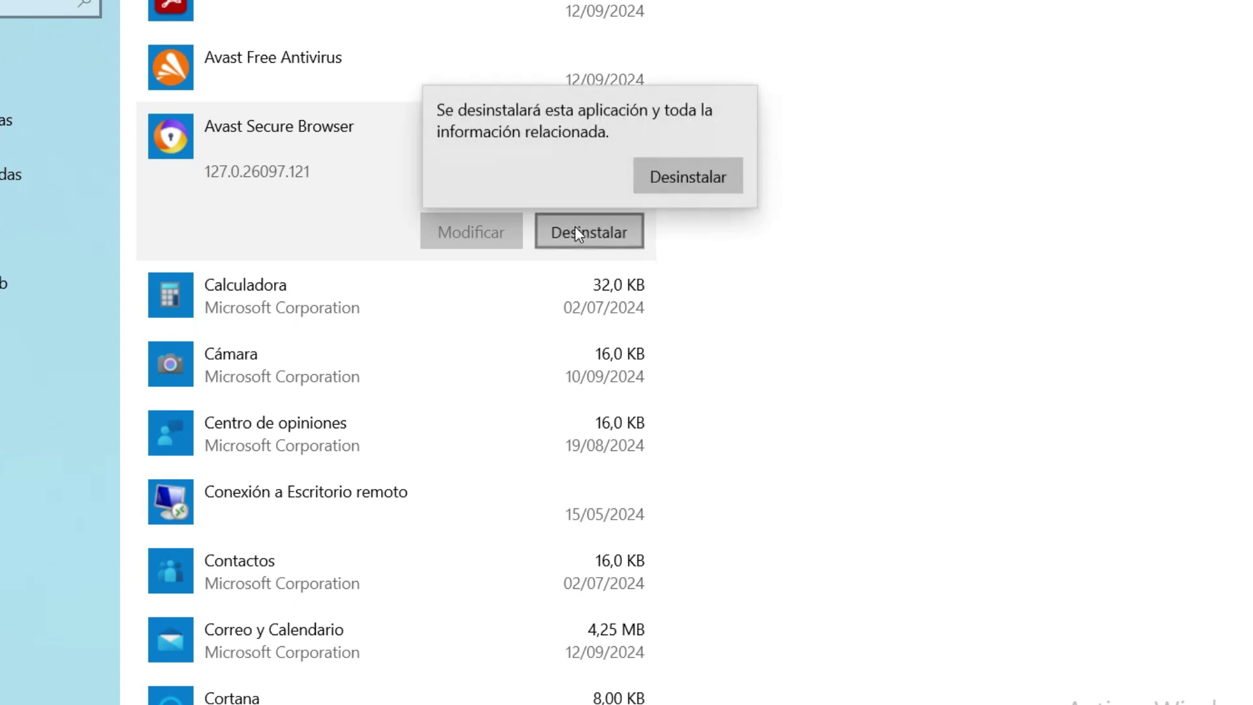
left_click(683, 188)
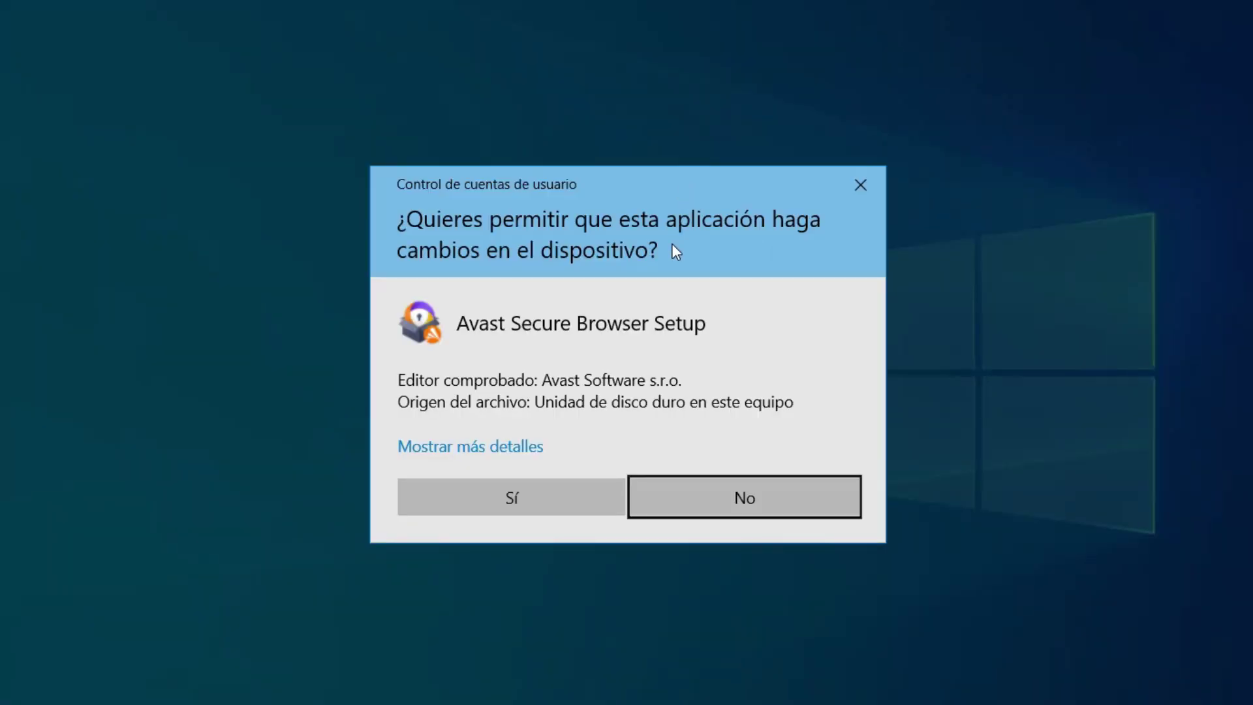
left_click(574, 487)
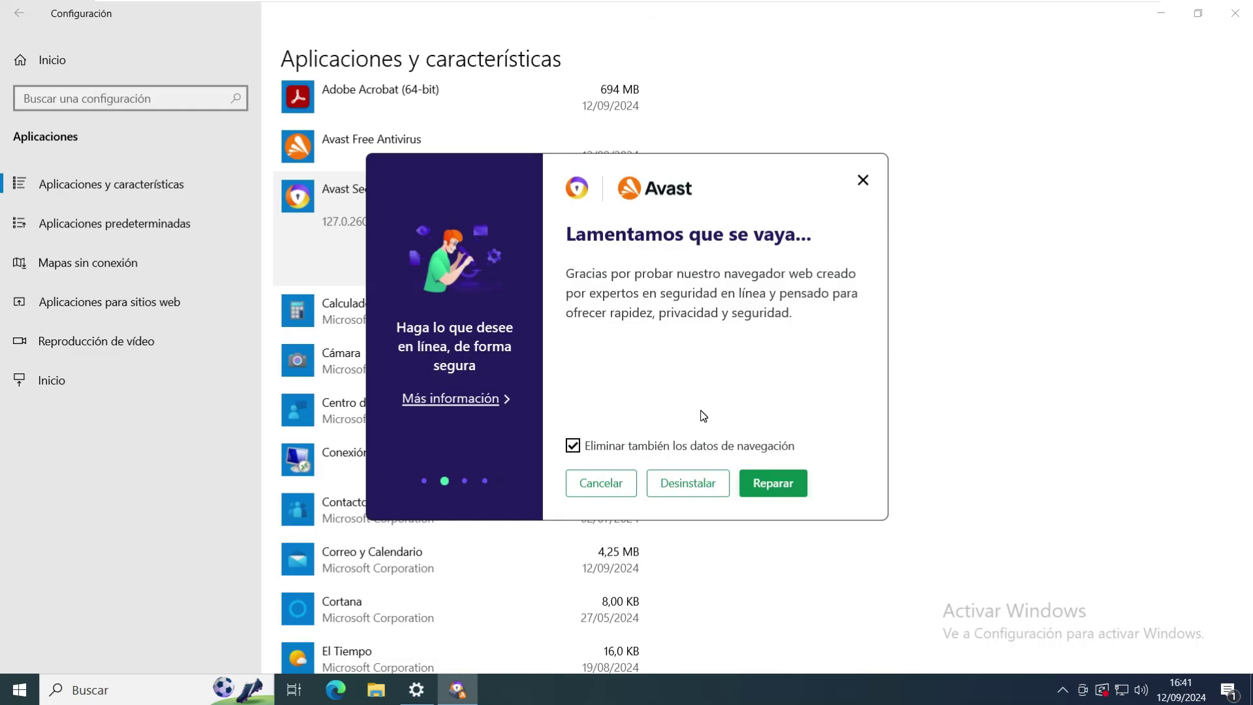
left_click(686, 483)
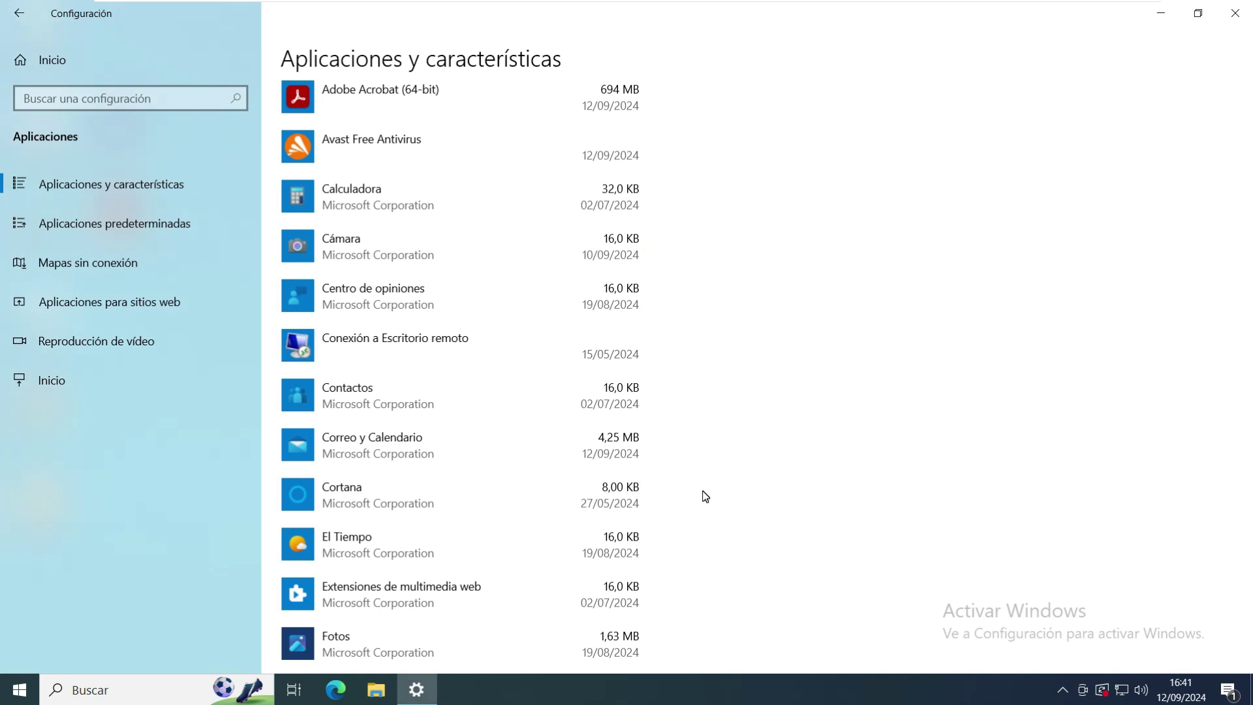
- Uninstall Paint 3D from the list of installed applications
scroll(608, 340, "down", 5)
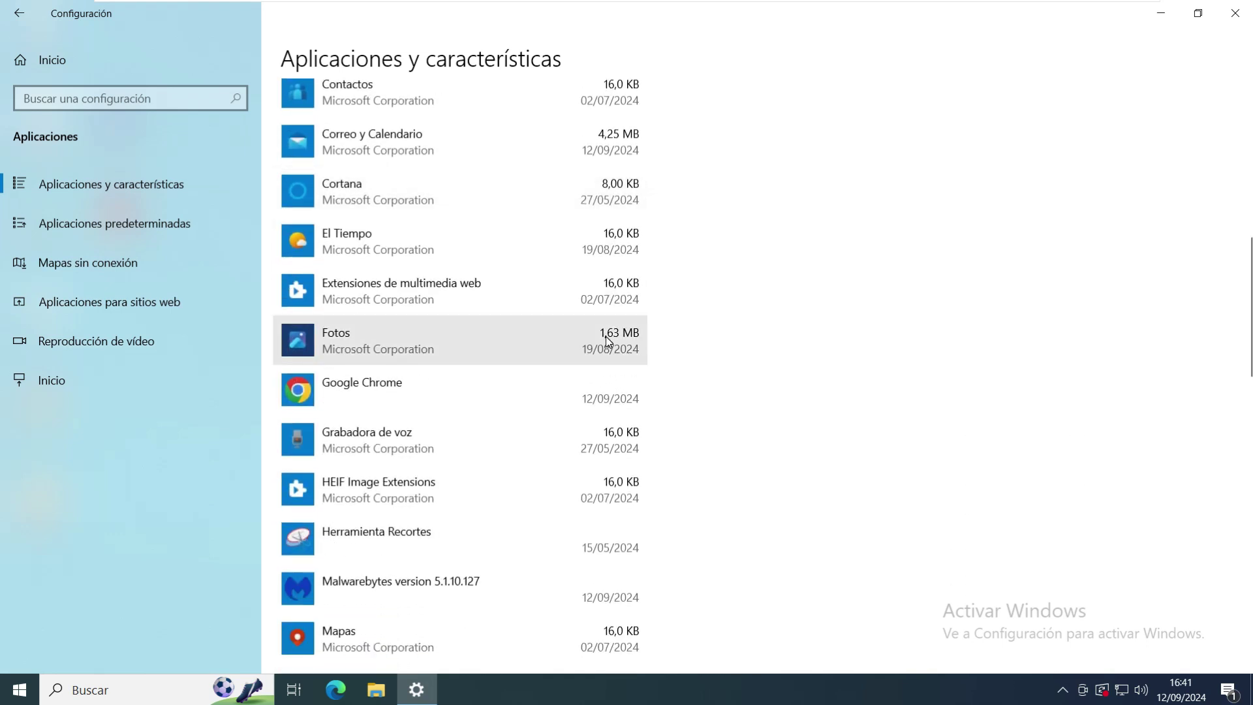
scroll(608, 340, "down", 2)
scroll(606, 339, "down", 12)
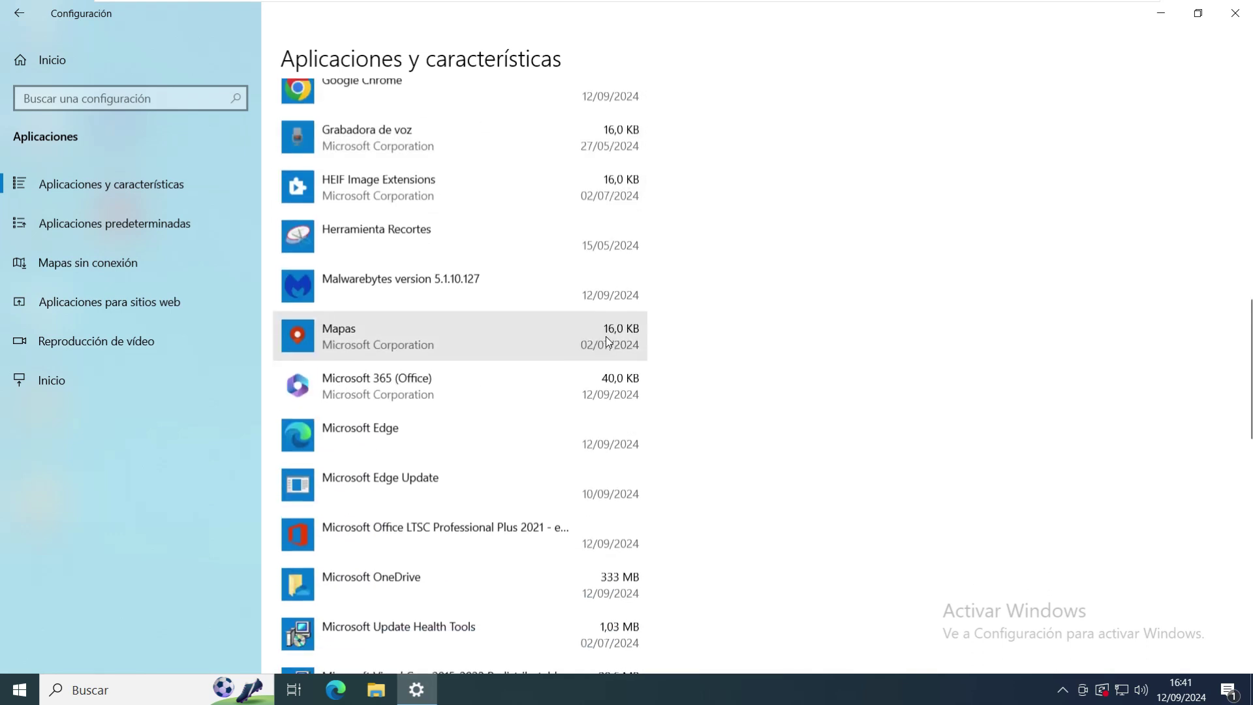
left_click(555, 443)
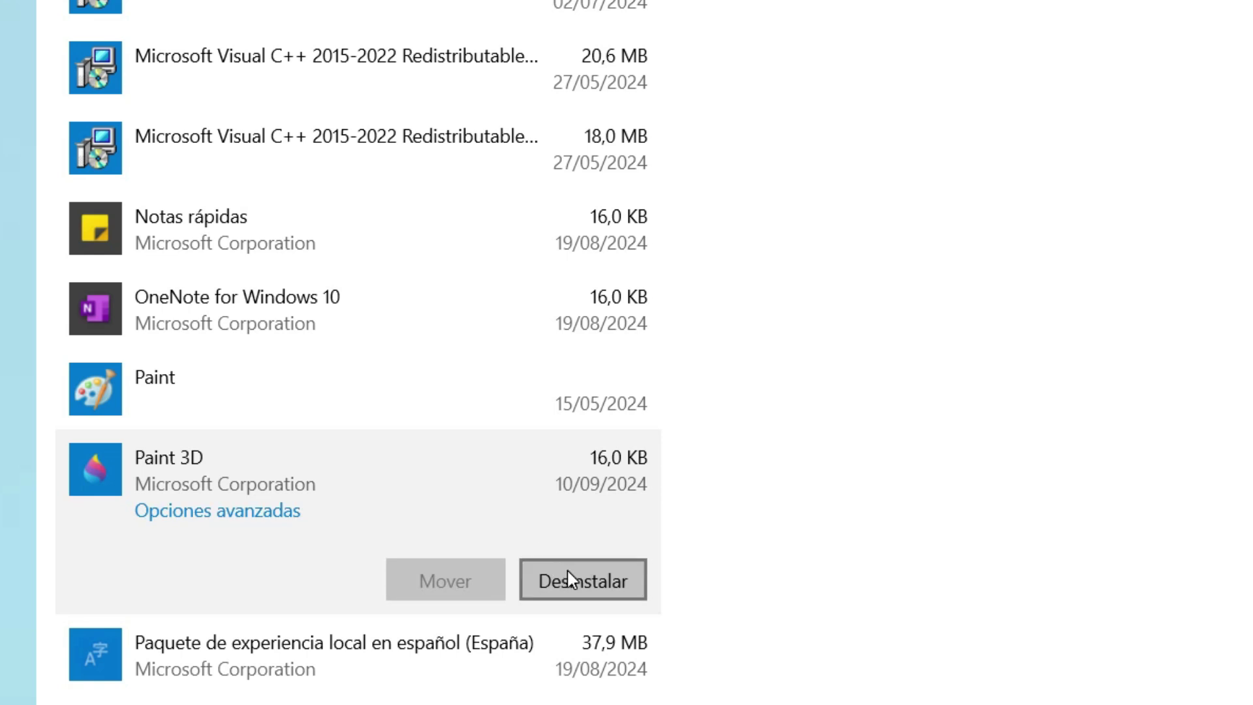
left_click(583, 583)
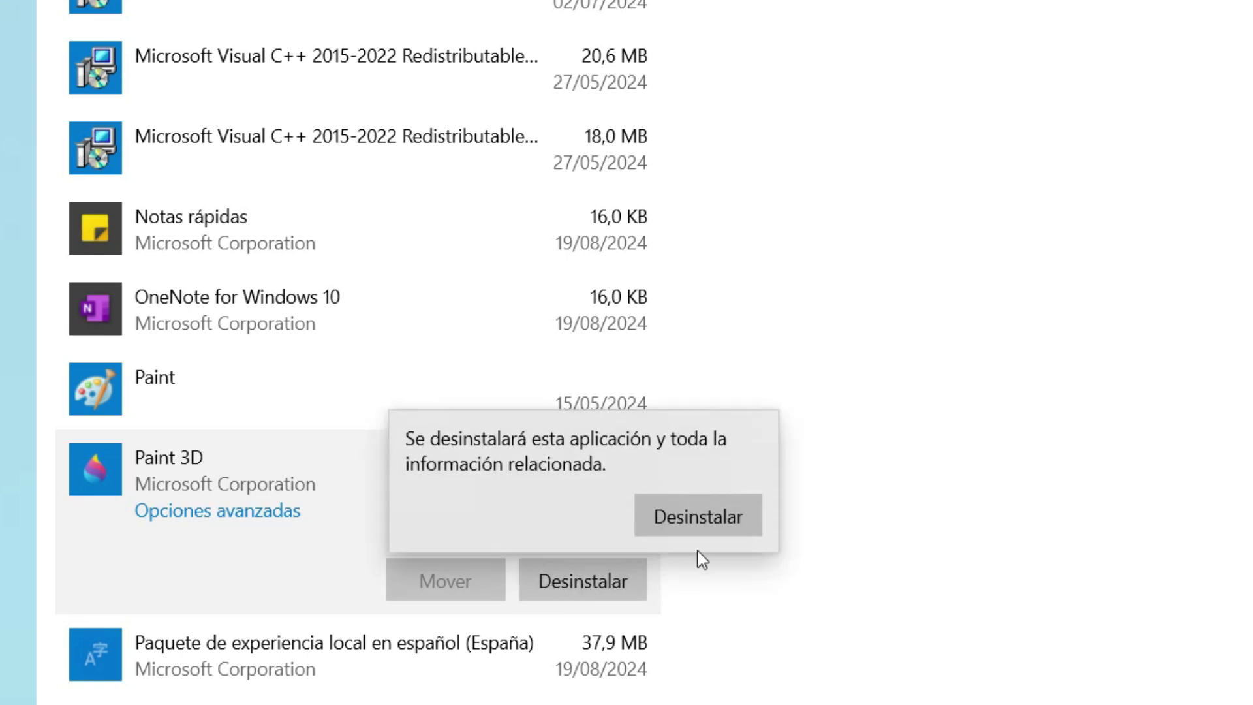
left_click(718, 526)
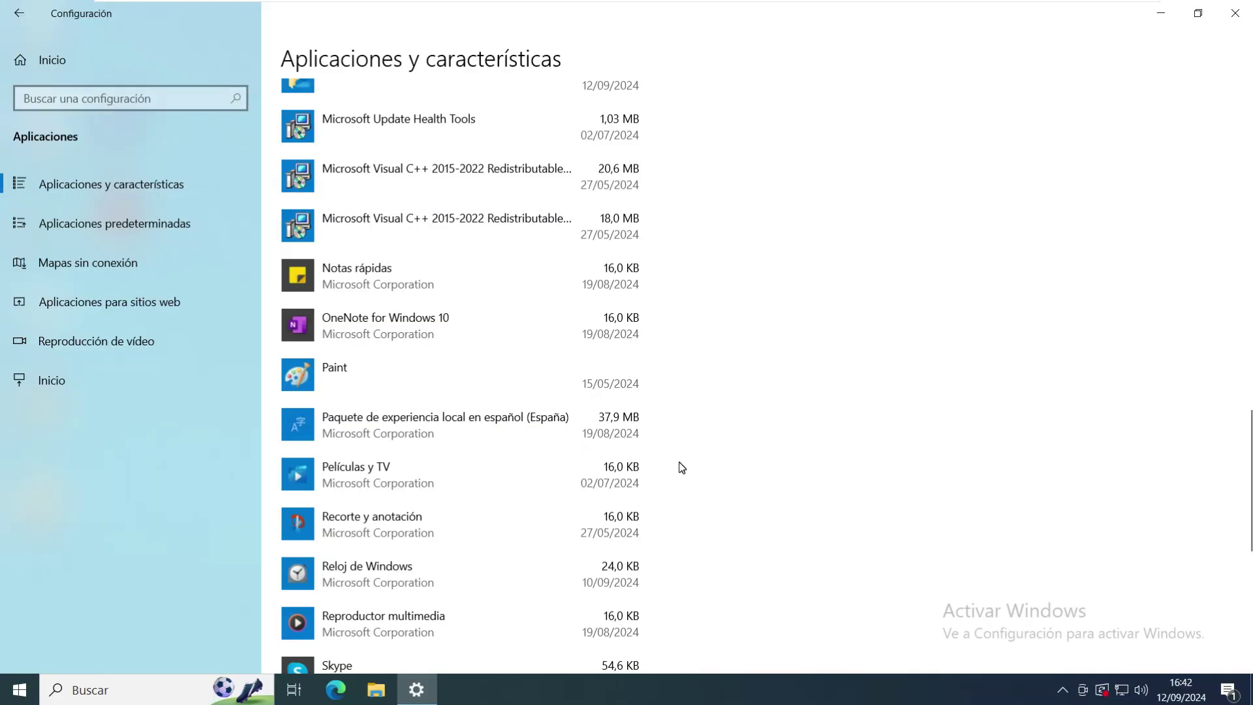
- Open the Reproducción de vídeo settings in the Aplicaciones section
scroll(683, 466, "up", 5)
scroll(682, 467, "up", 10)
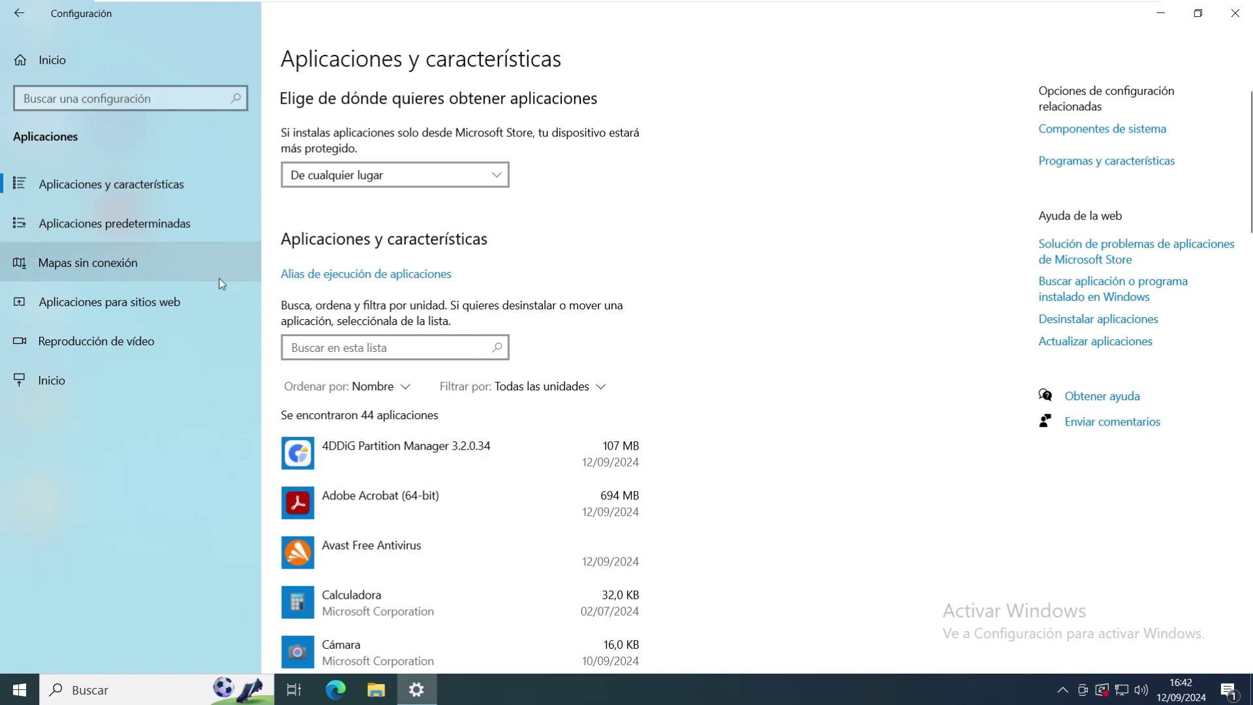
left_click(136, 352)
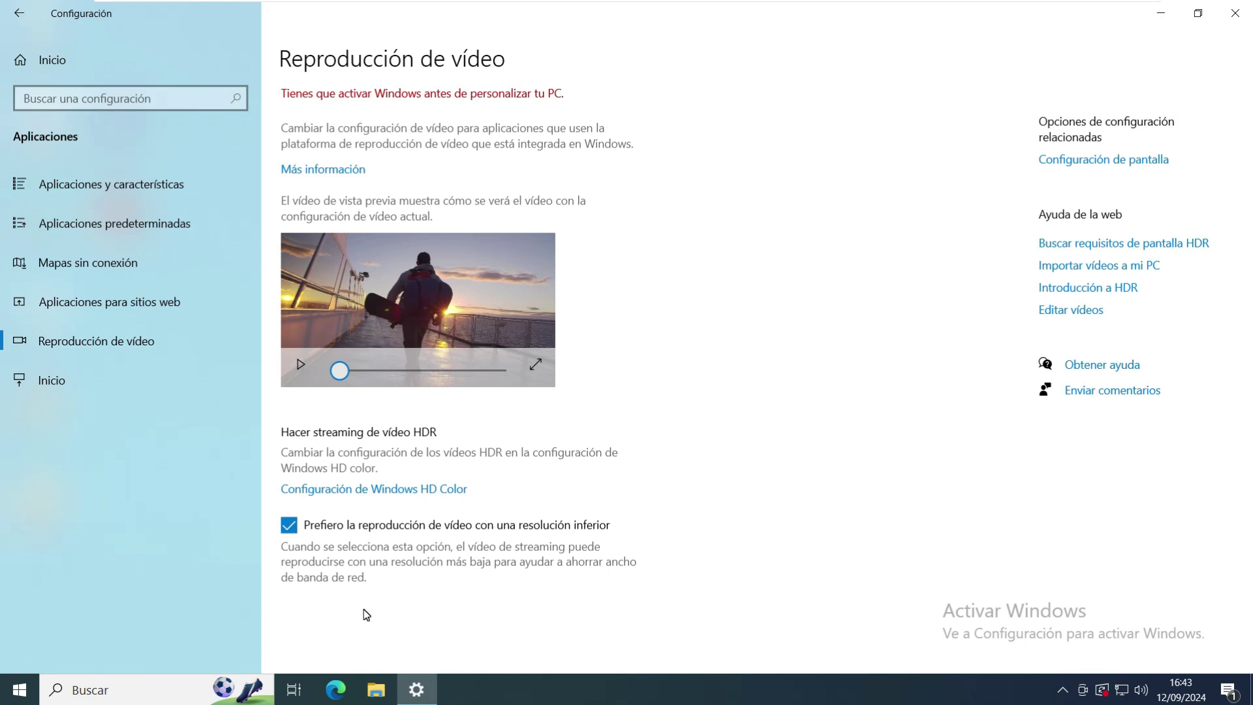
- In the Búsqueda en Windows settings, try the Mejorado mode for Buscar mis archivos and set it back to Clásico
left_click(69, 60)
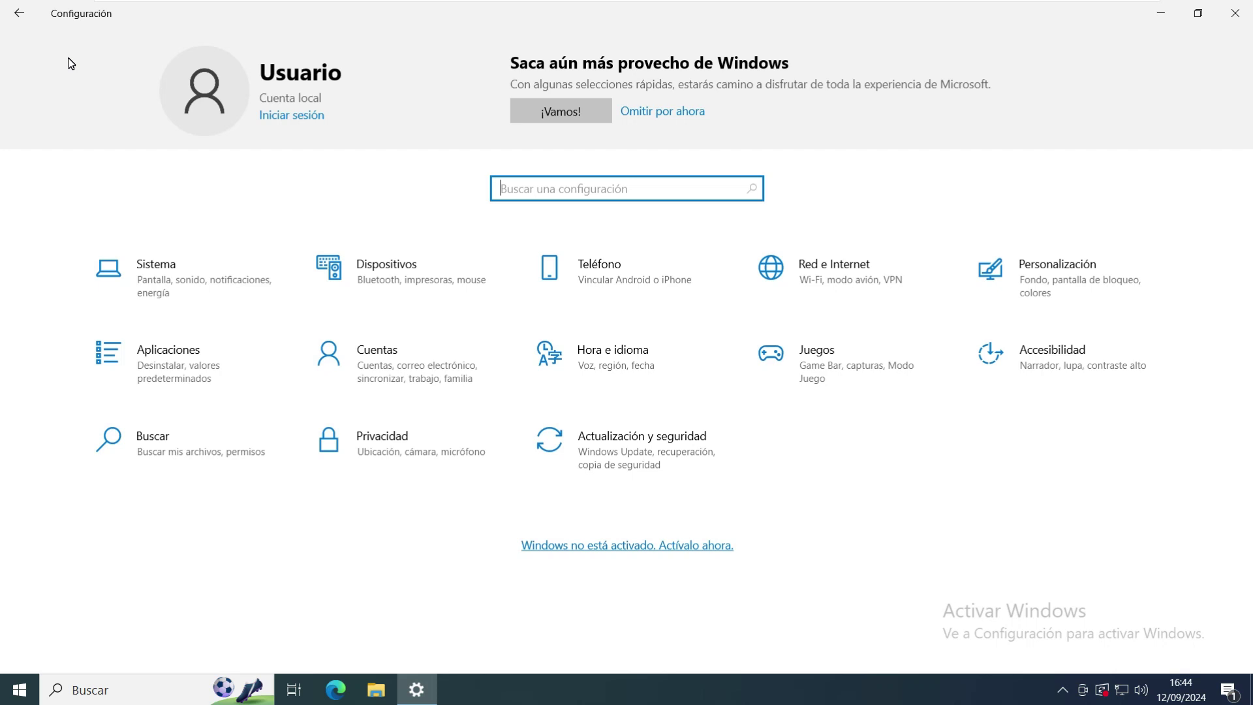
left_click(191, 444)
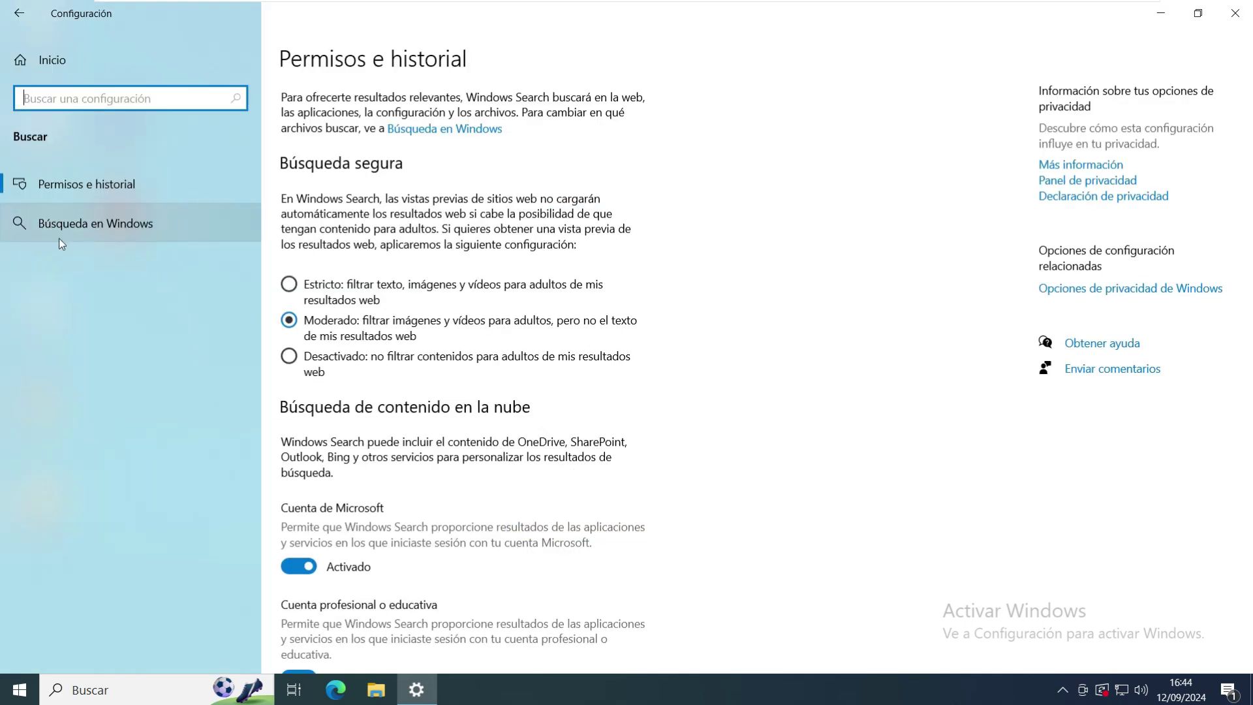
left_click(90, 230)
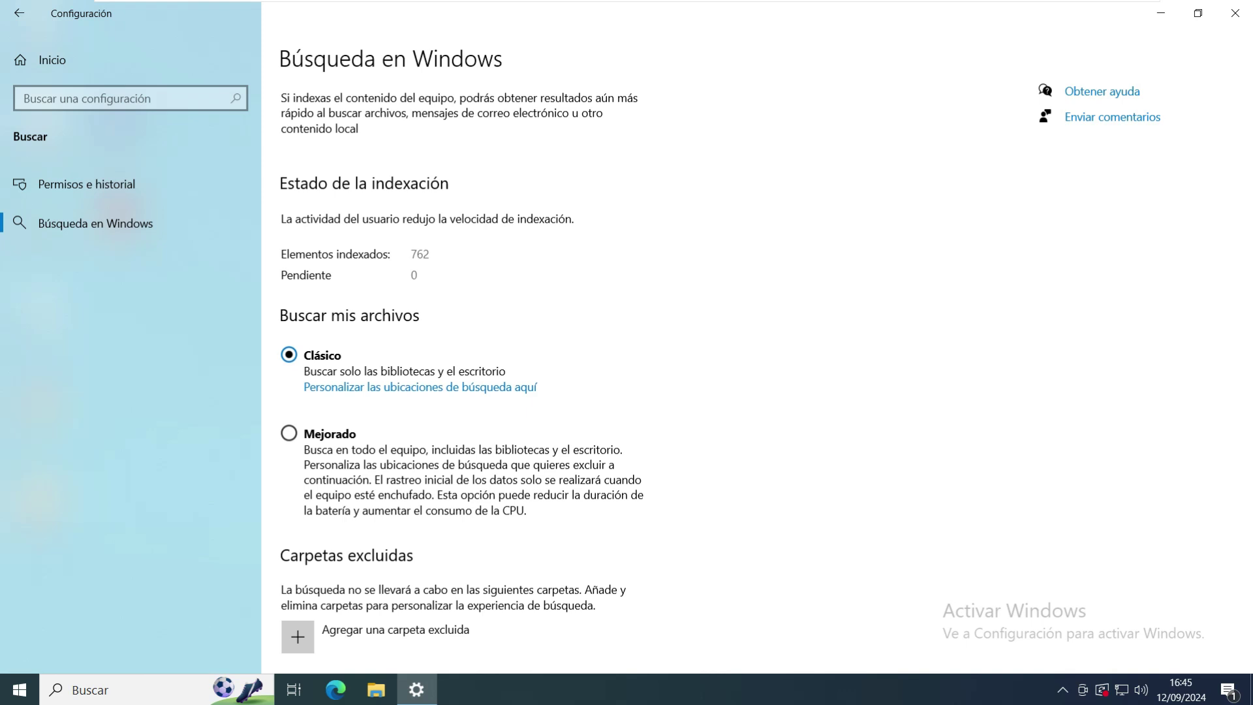
left_click(288, 435)
left_click(289, 357)
- In the Accesibilidad display settings, turn off Windows animations, transparency, automatic scroll bar hiding and the desktop background image, and close the settings
left_click(75, 57)
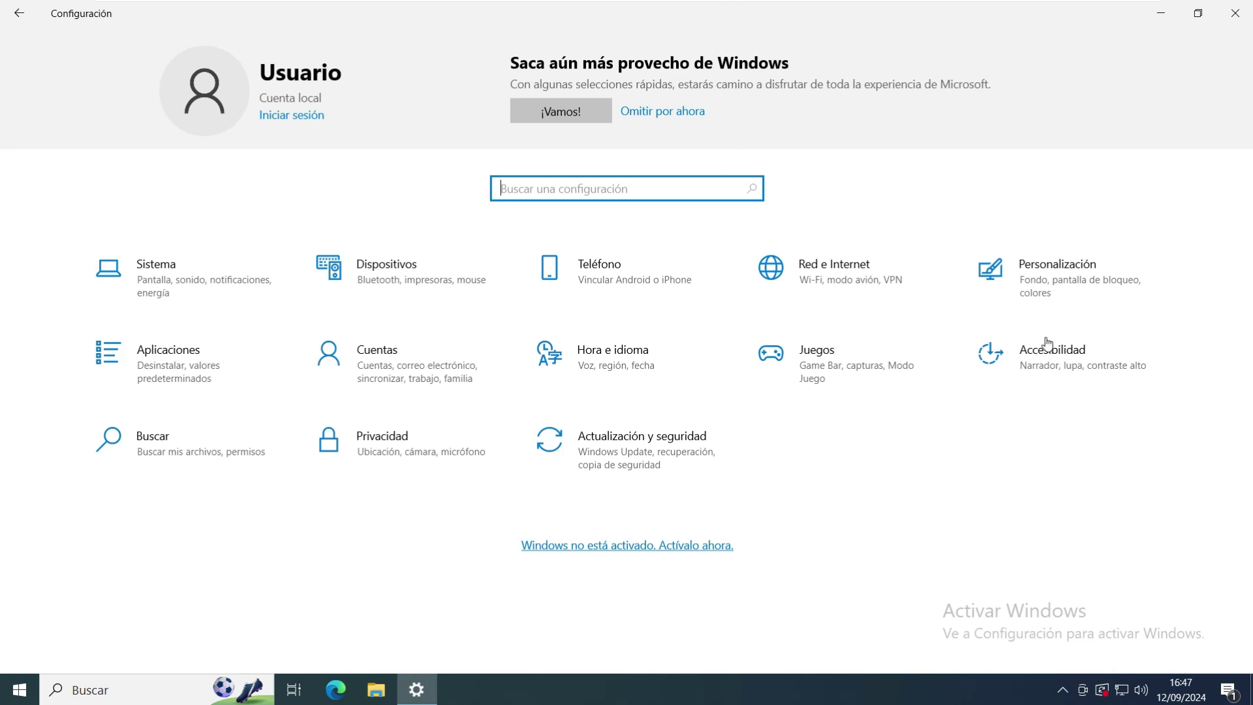
left_click(1058, 363)
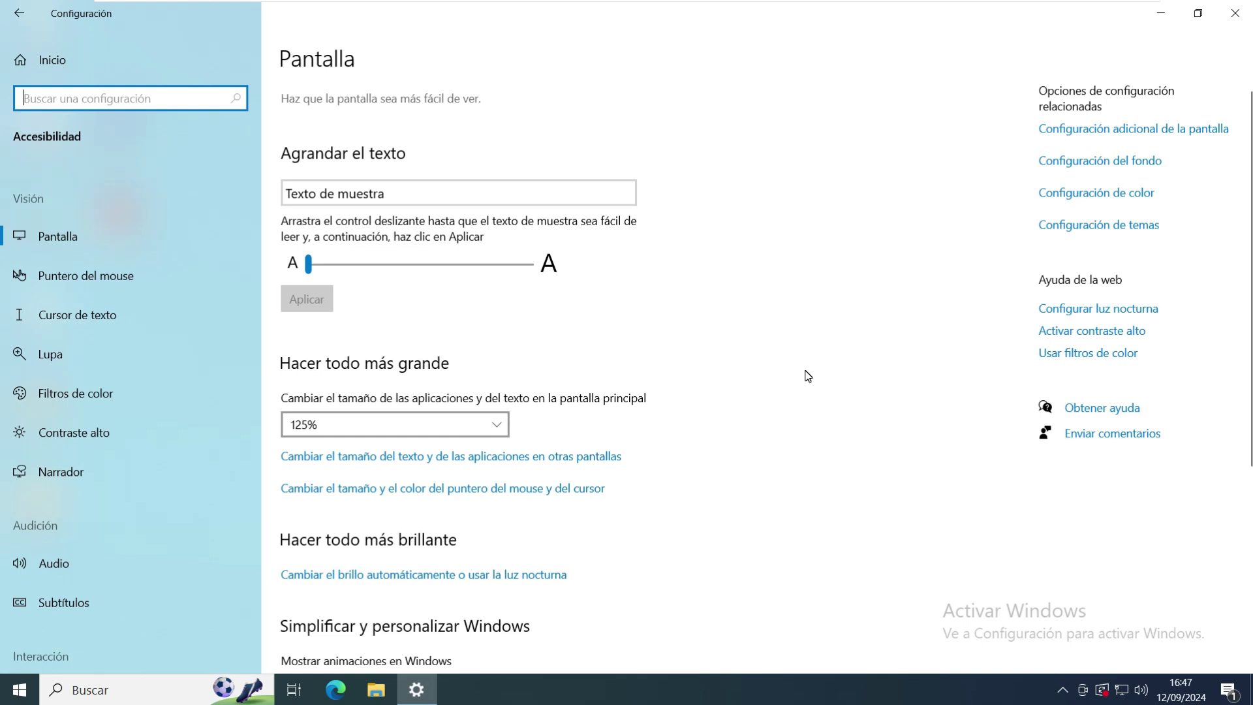
scroll(807, 376, "down", 3)
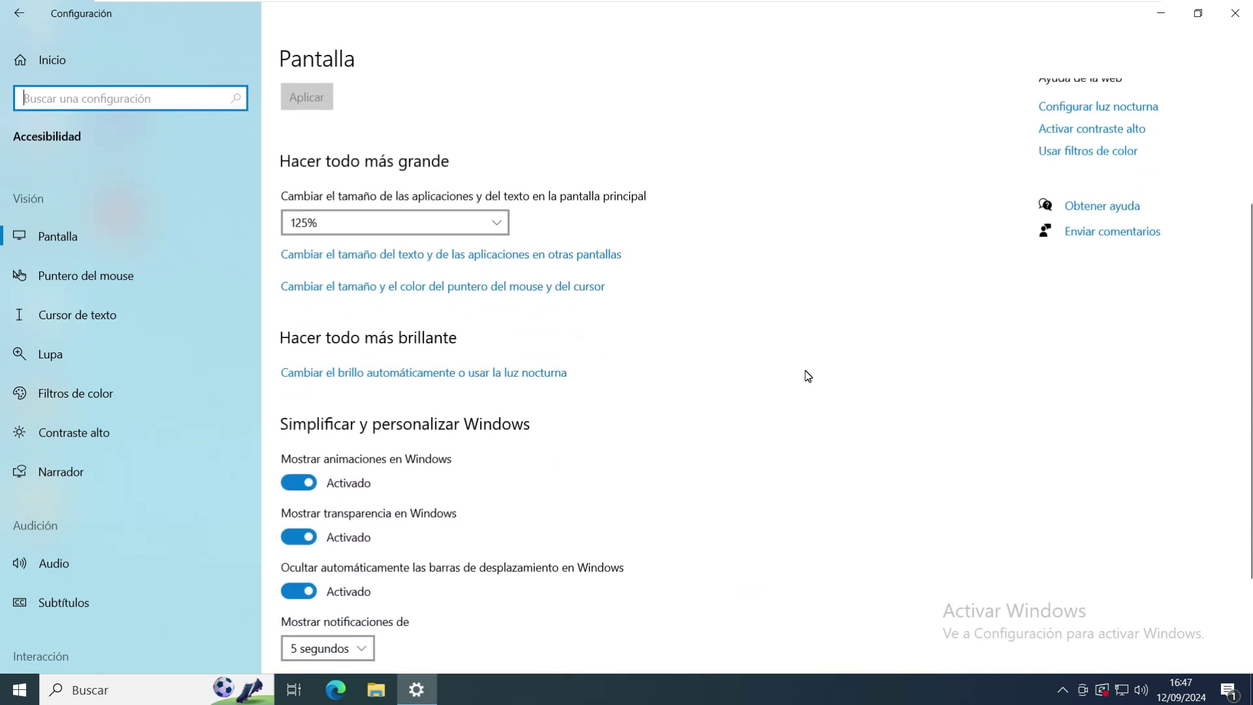
scroll(808, 376, "down", 2)
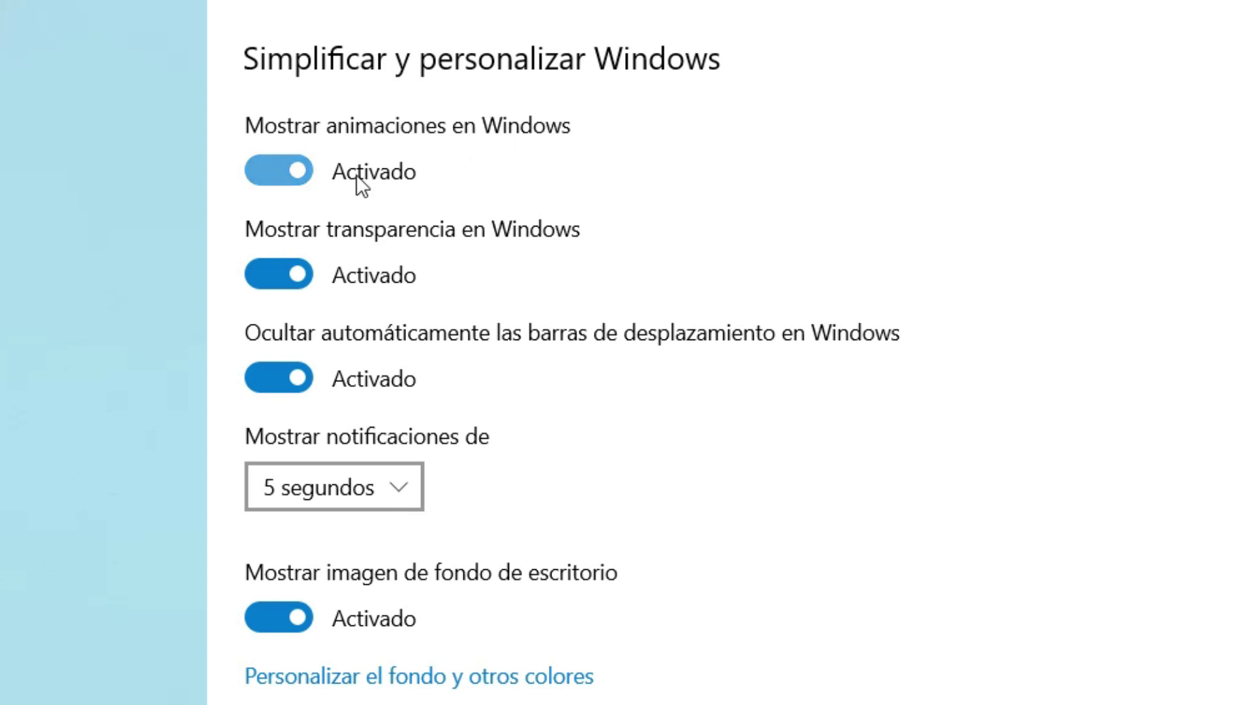
left_click(288, 164)
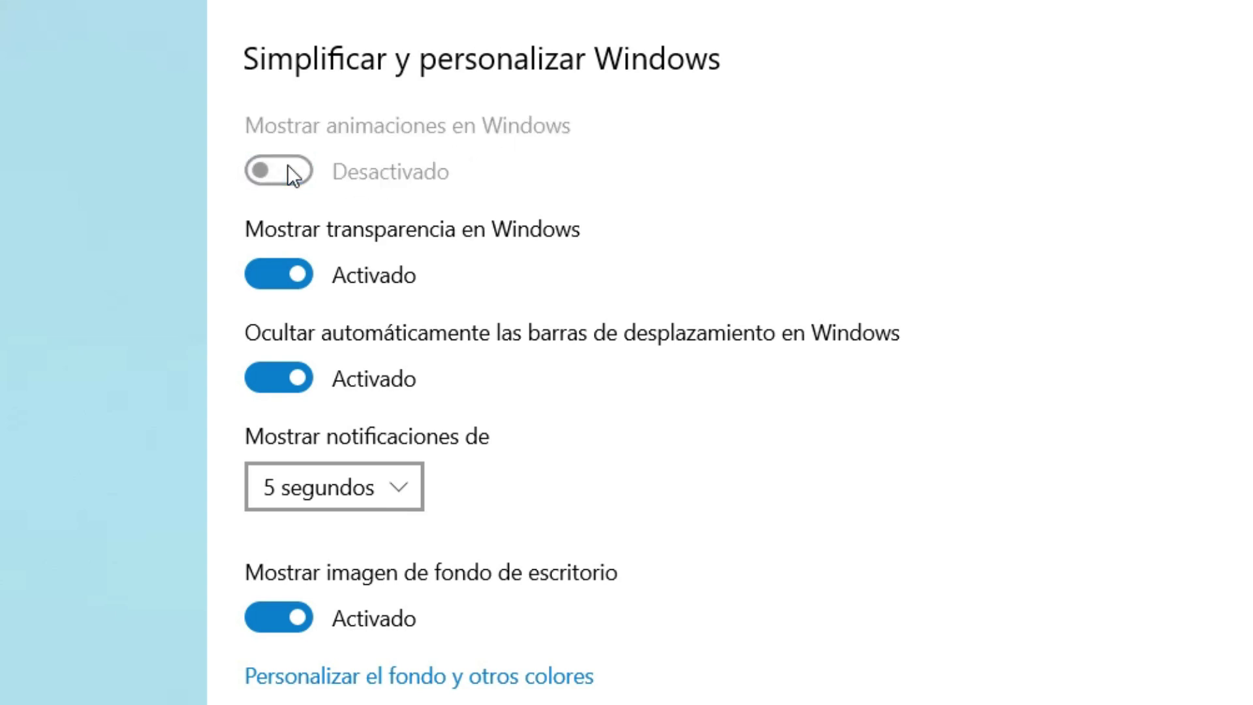
left_click(279, 271)
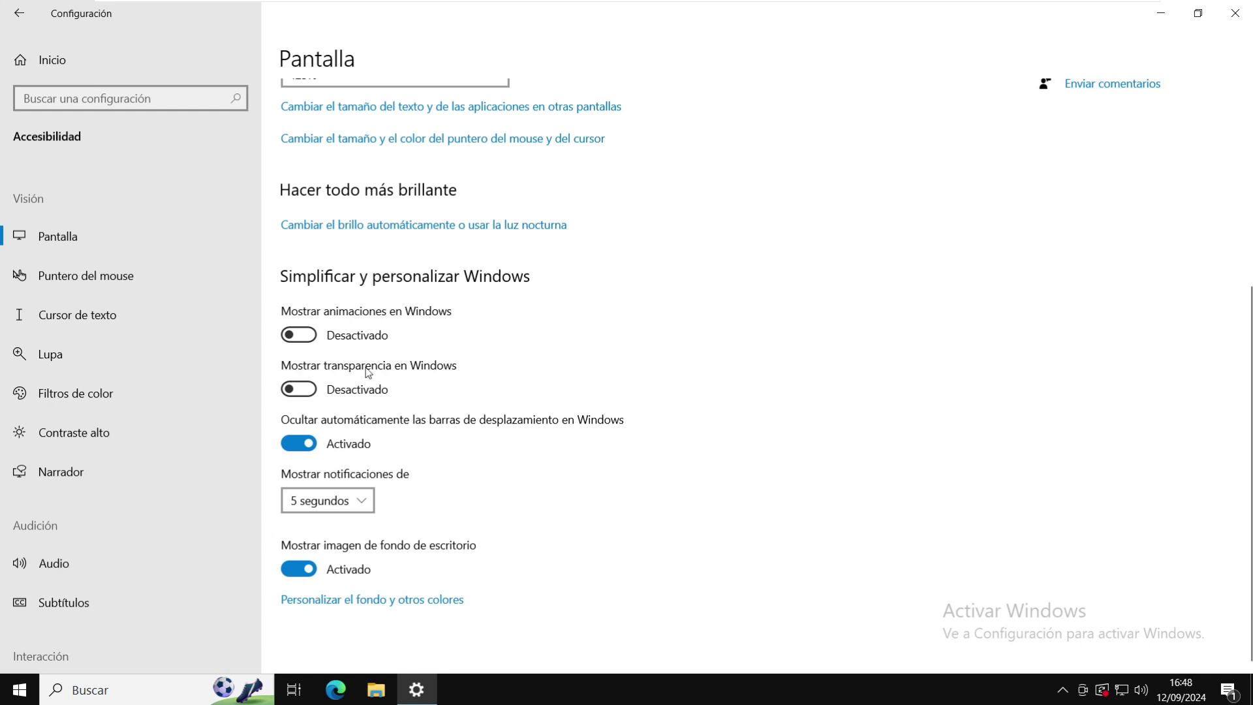
left_click(298, 443)
left_click(299, 569)
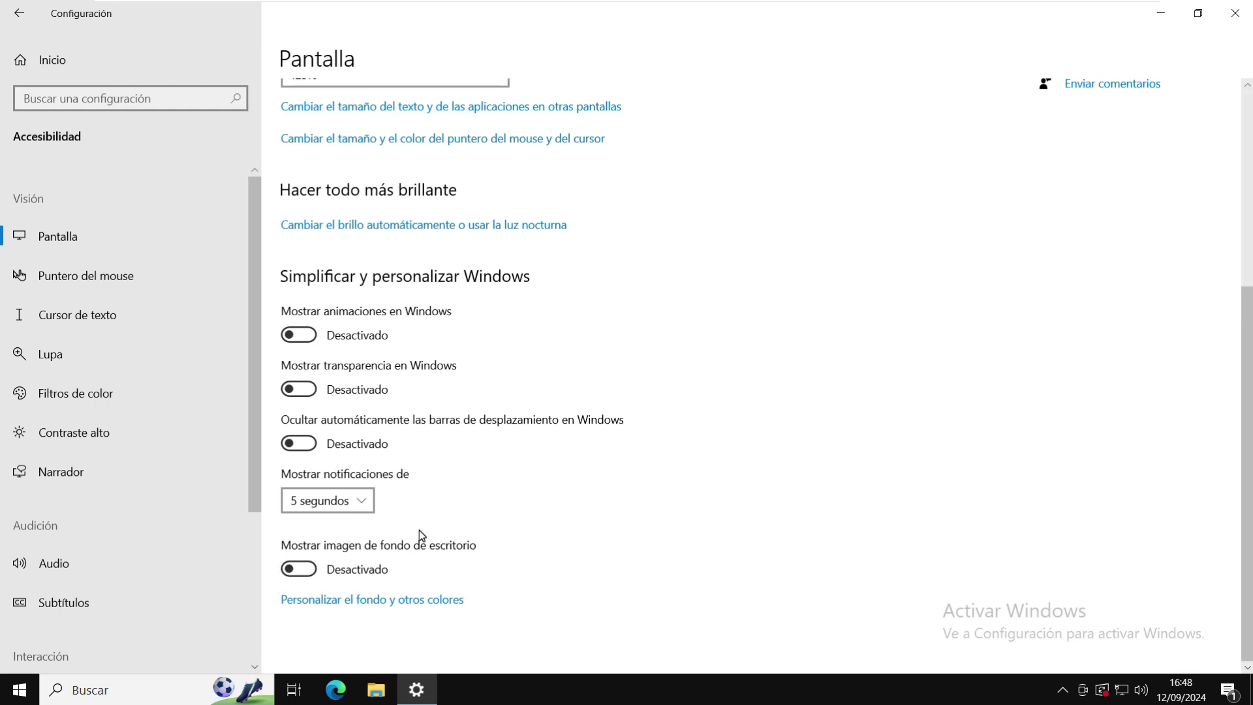
key("alt+Left")
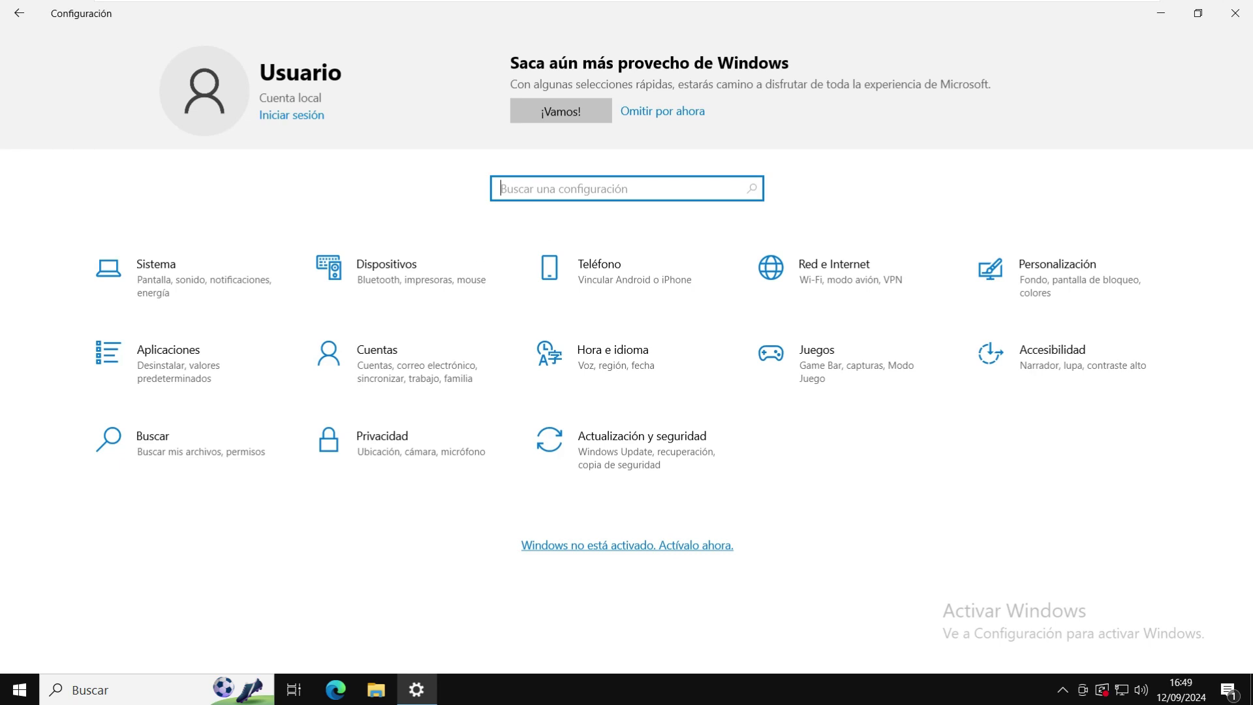
left_click(1234, 15)
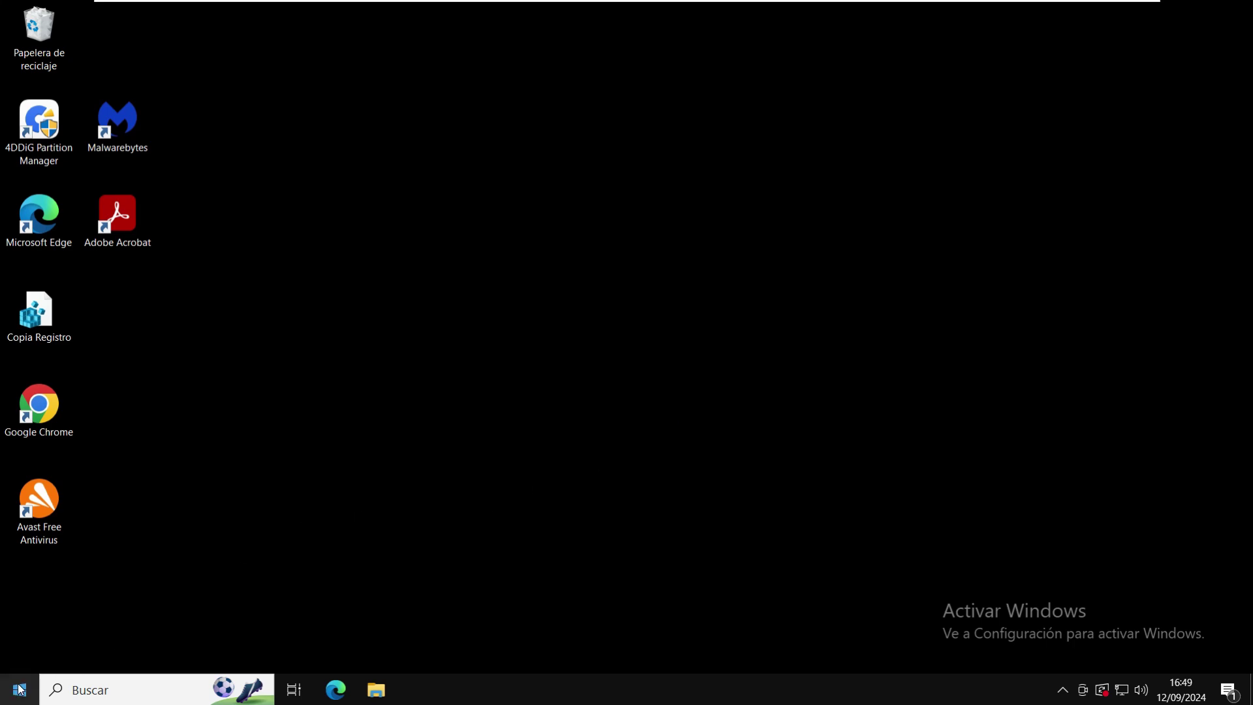
- Turn off Modo Juego in the Juegos section of the Windows settings and close the settings window
key("super+i")
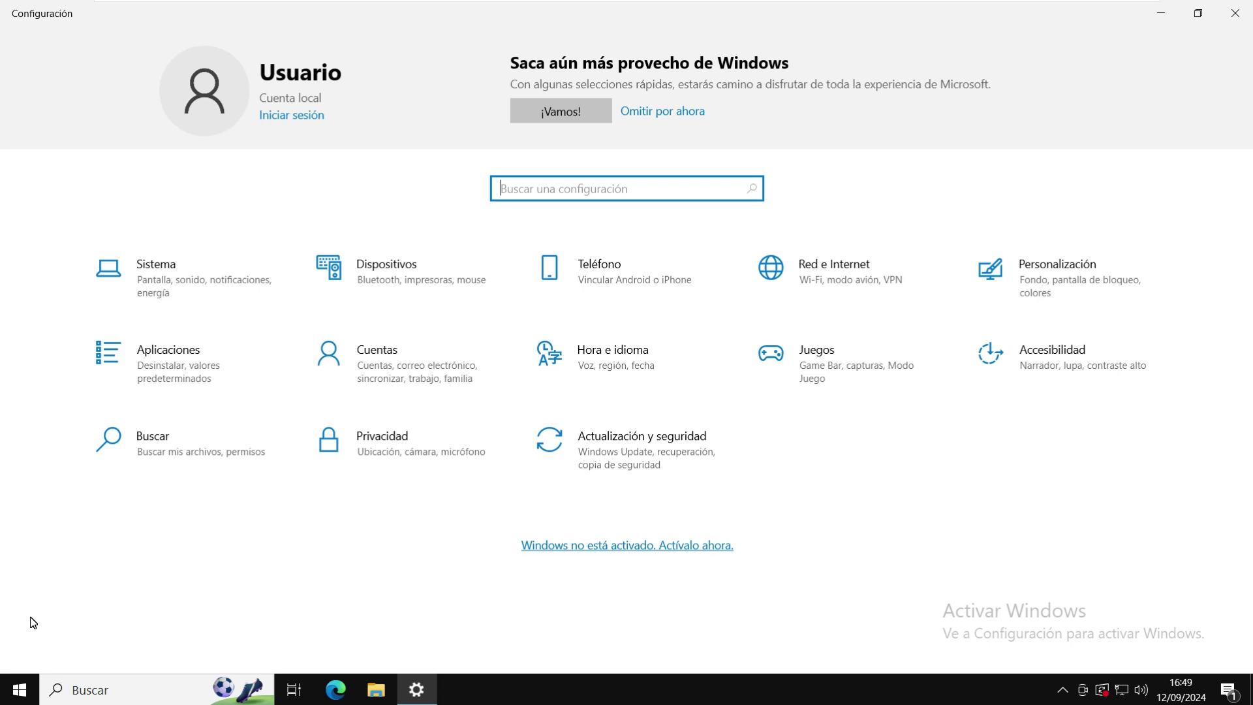
left_click(834, 373)
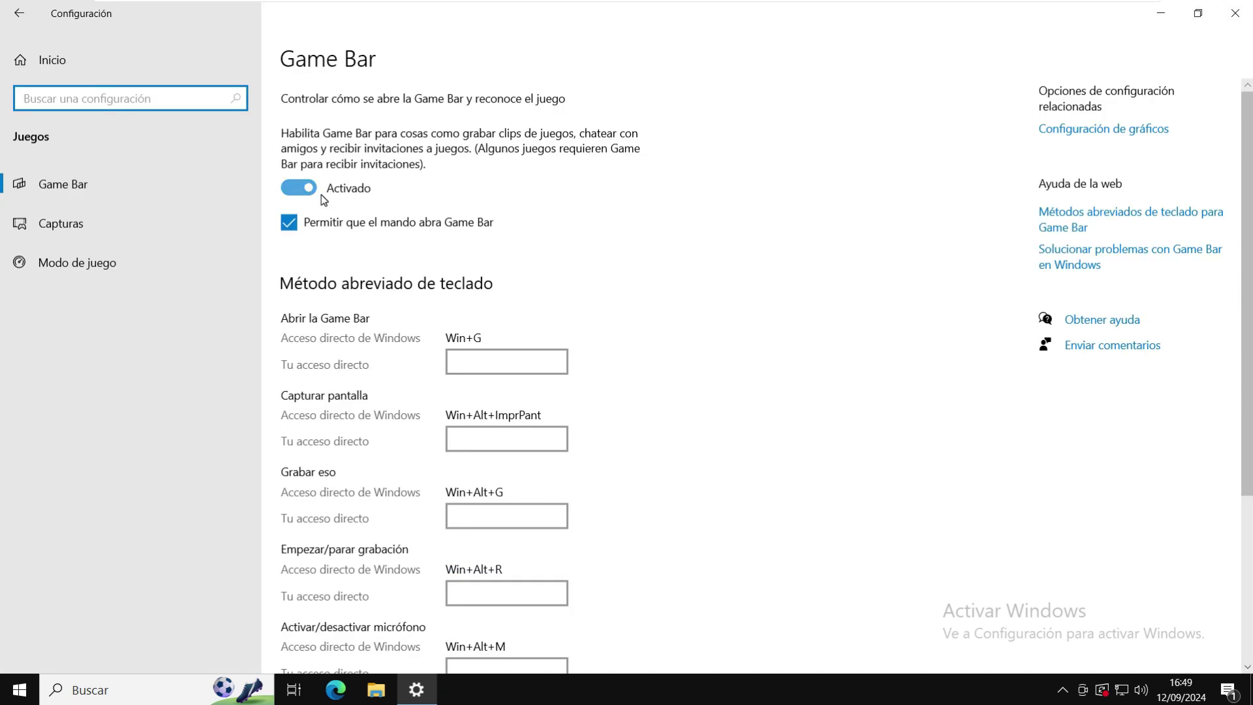
left_click(135, 259)
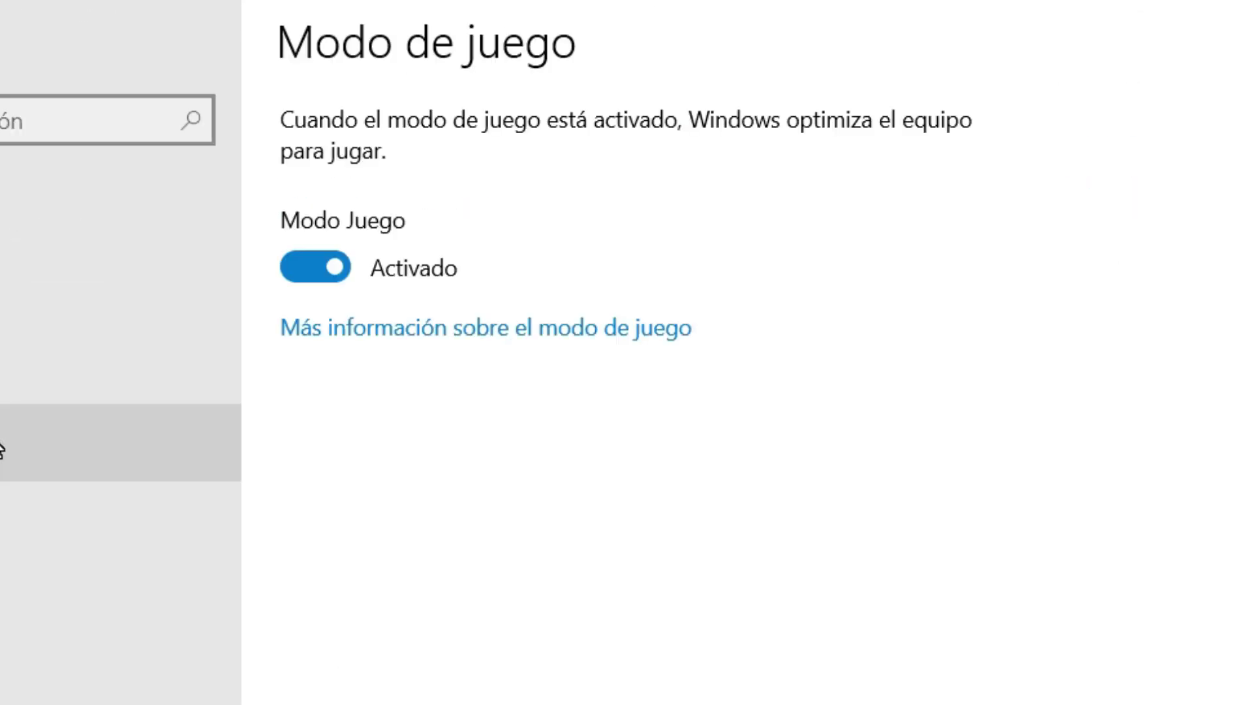
left_click(307, 267)
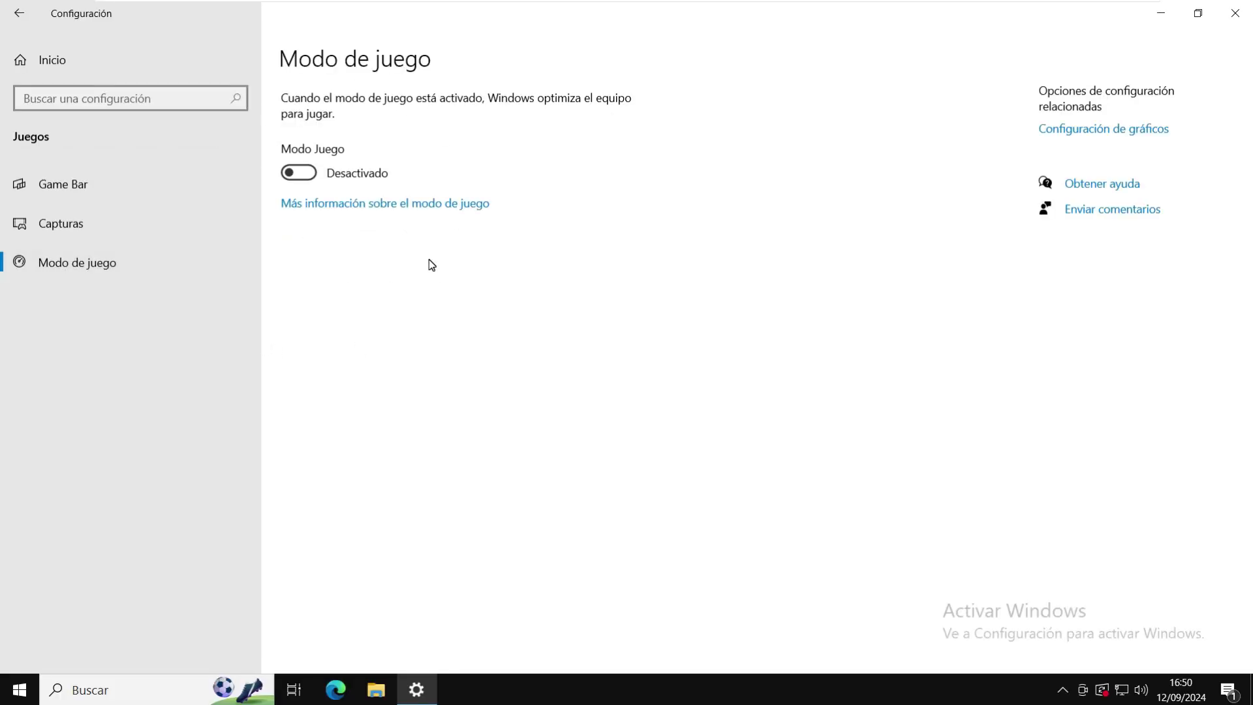
left_click(1223, 19)
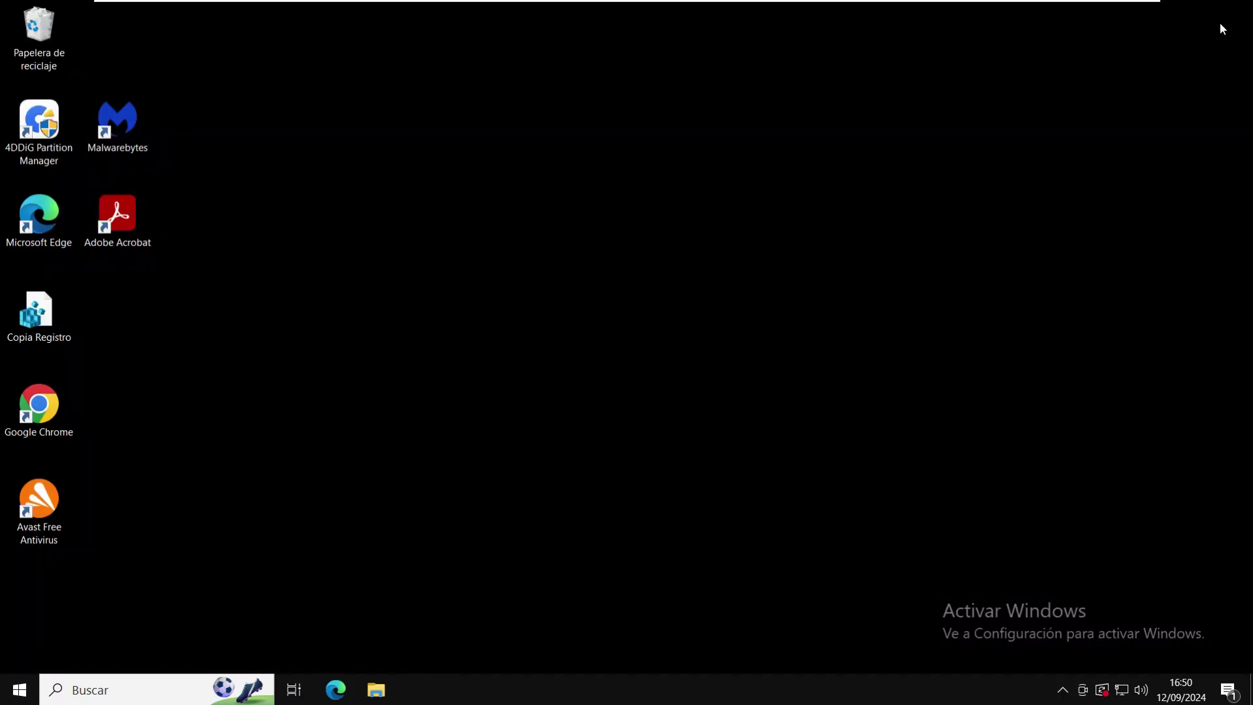